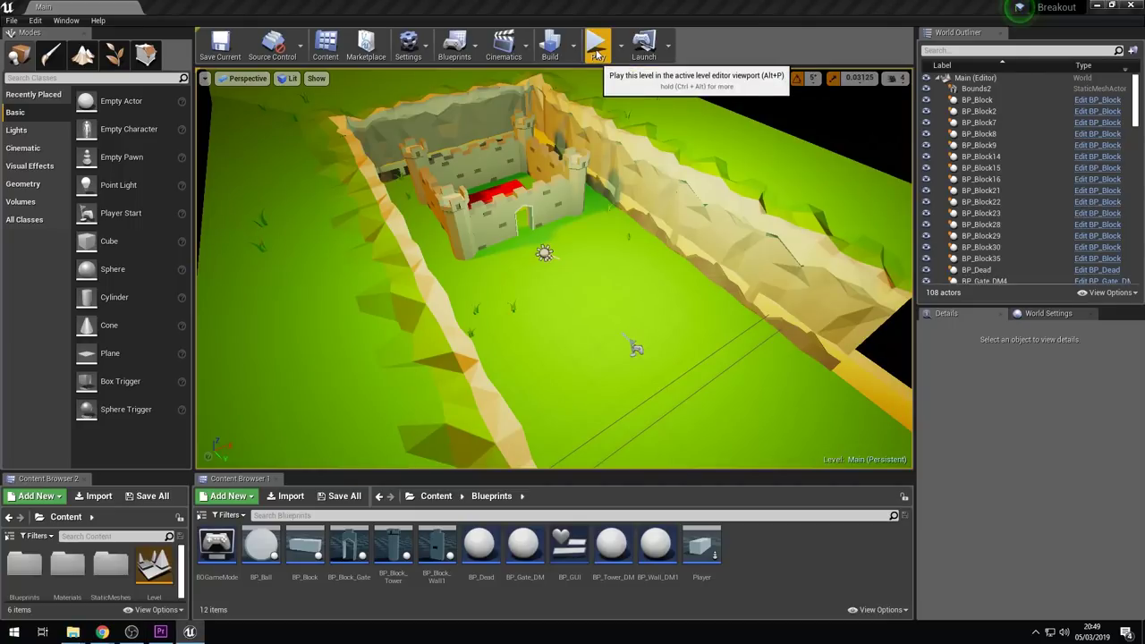
- Play the finished Breakout level in the editor viewport to preview the castle, paddle and ball gameplay
{"action": "left_click", "coordinate": [596, 45]}
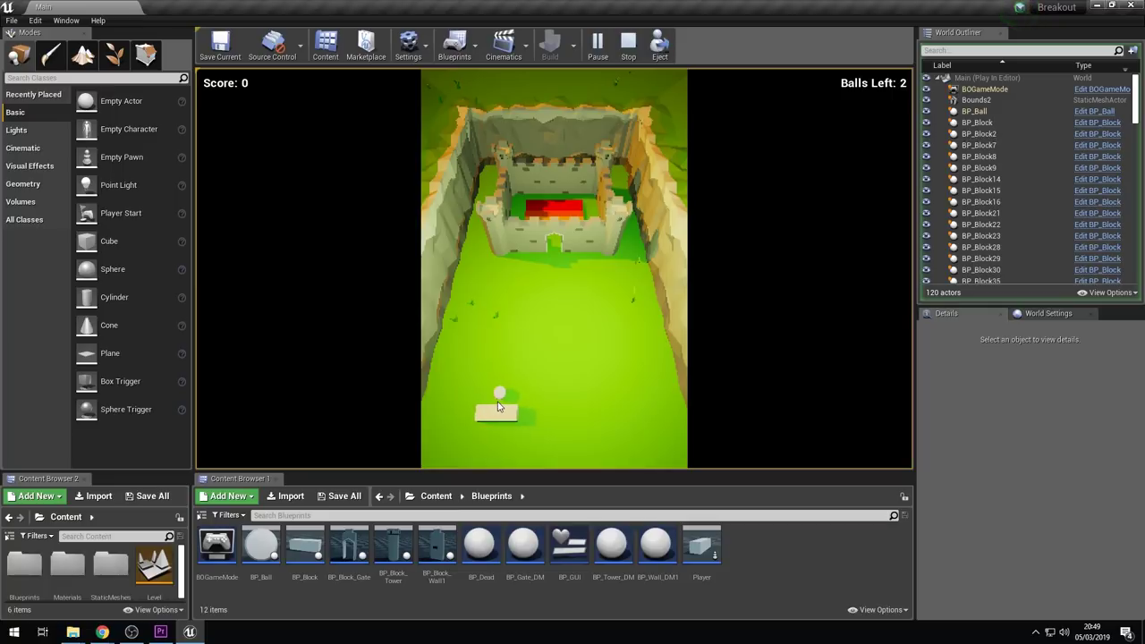
{"action": "left_click", "coordinate": [496, 408]}
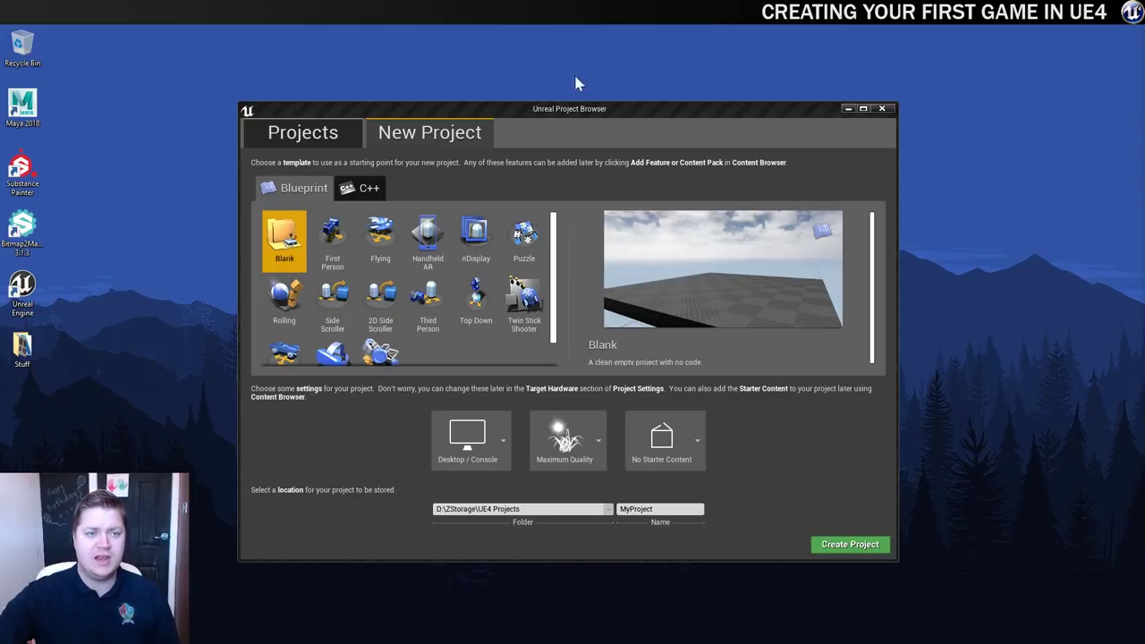
- Configure the new Blank Blueprint project to target Mobile / Tablet with Scalable 3D or 2D graphics
{"action": "left_click_drag", "start_coordinate": [583, 111], "coordinate": [593, 85]}
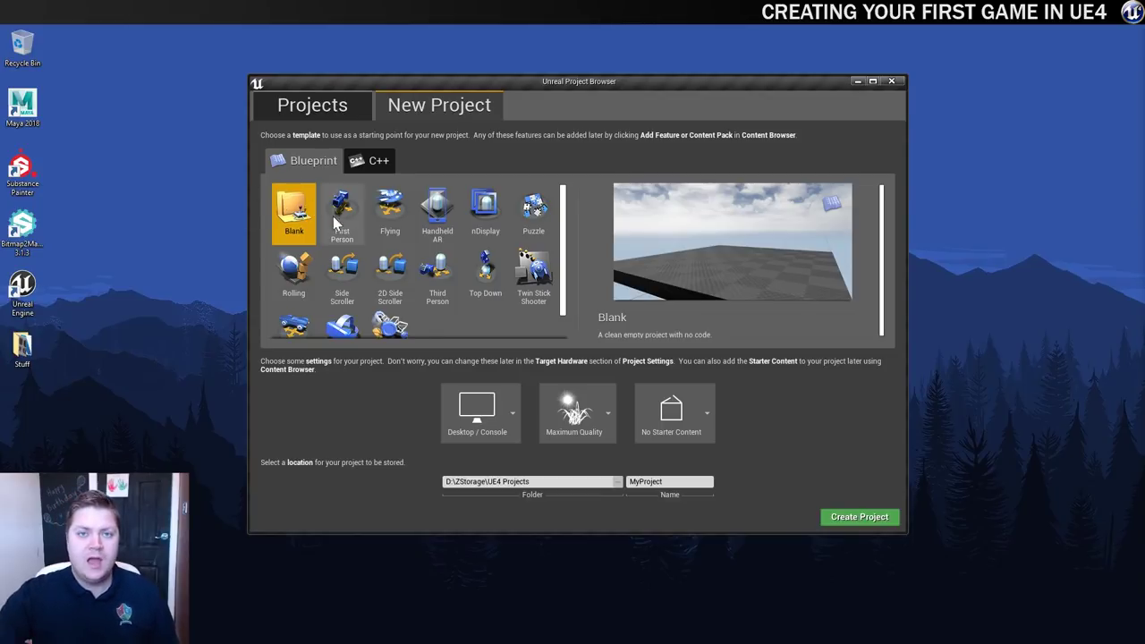
{"action": "left_click", "coordinate": [475, 416]}
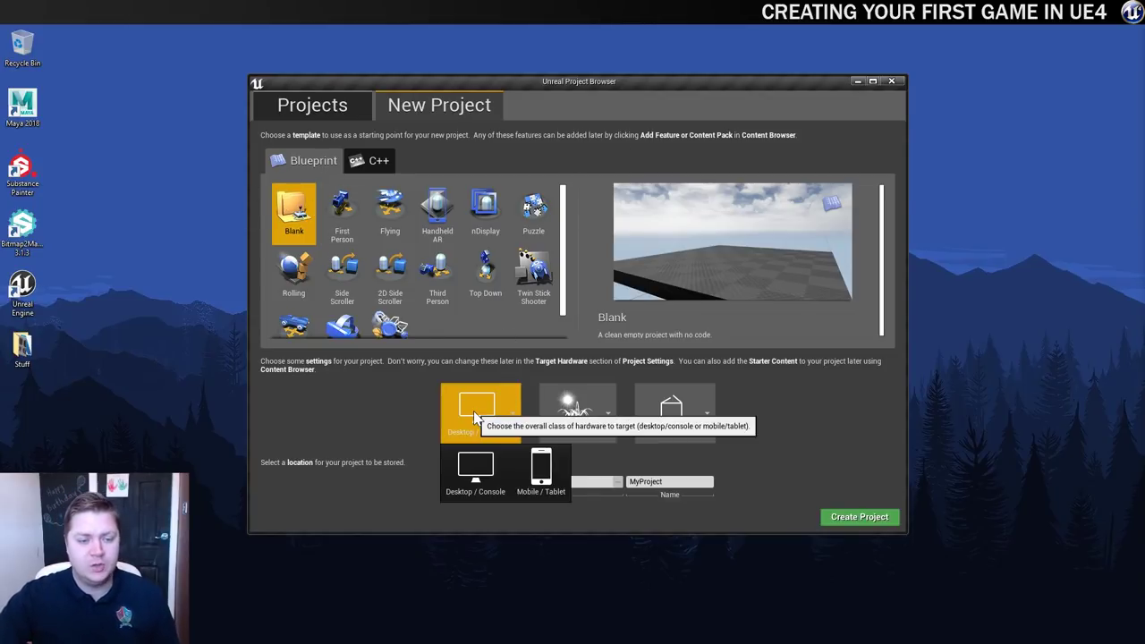
{"action": "left_click", "coordinate": [541, 474]}
{"action": "left_click", "coordinate": [588, 405]}
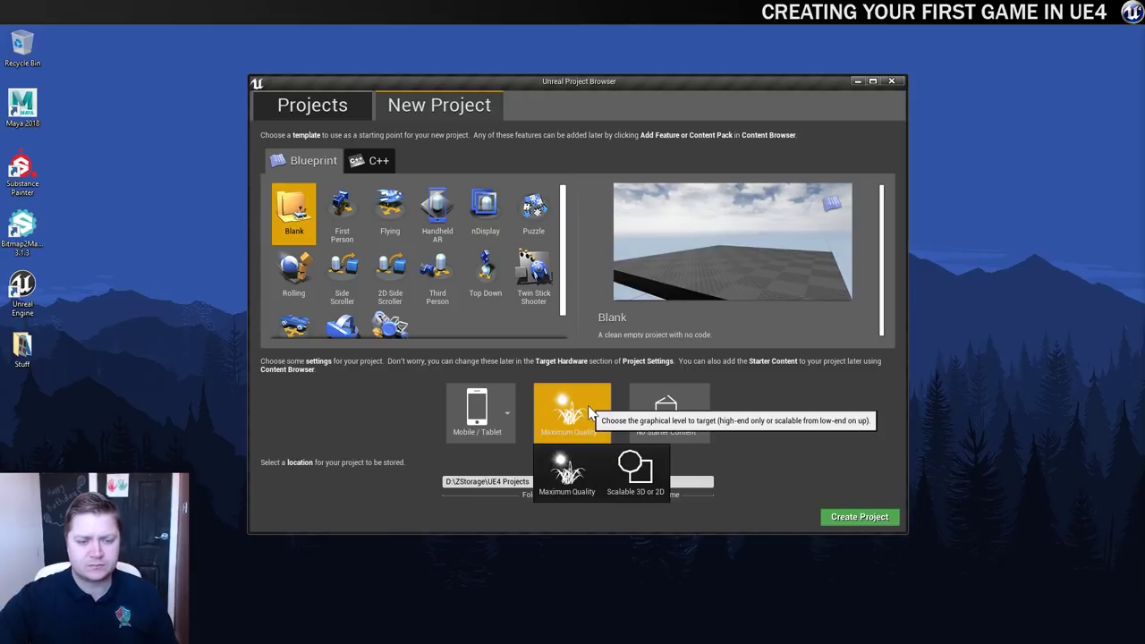
{"action": "left_click", "coordinate": [646, 476]}
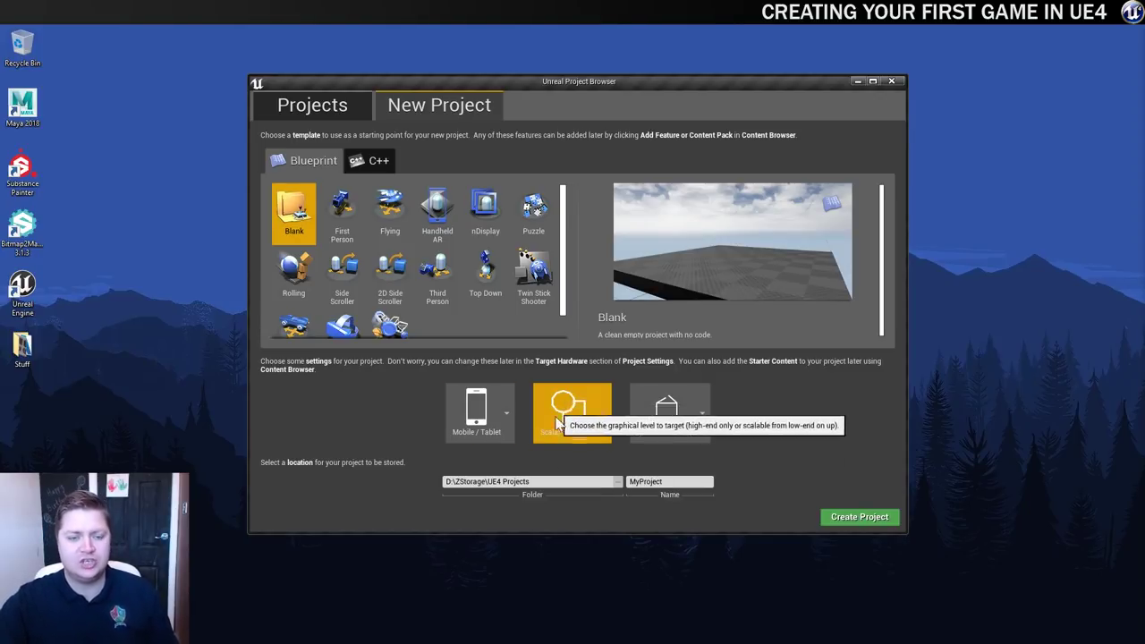
- Create the BreakoutTutorial project with No Starter Content in D:\ZStorage\Drive\Shared Files\UE4Breakout\
{"action": "left_click", "coordinate": [680, 407]}
{"action": "left_click", "coordinate": [678, 407]}
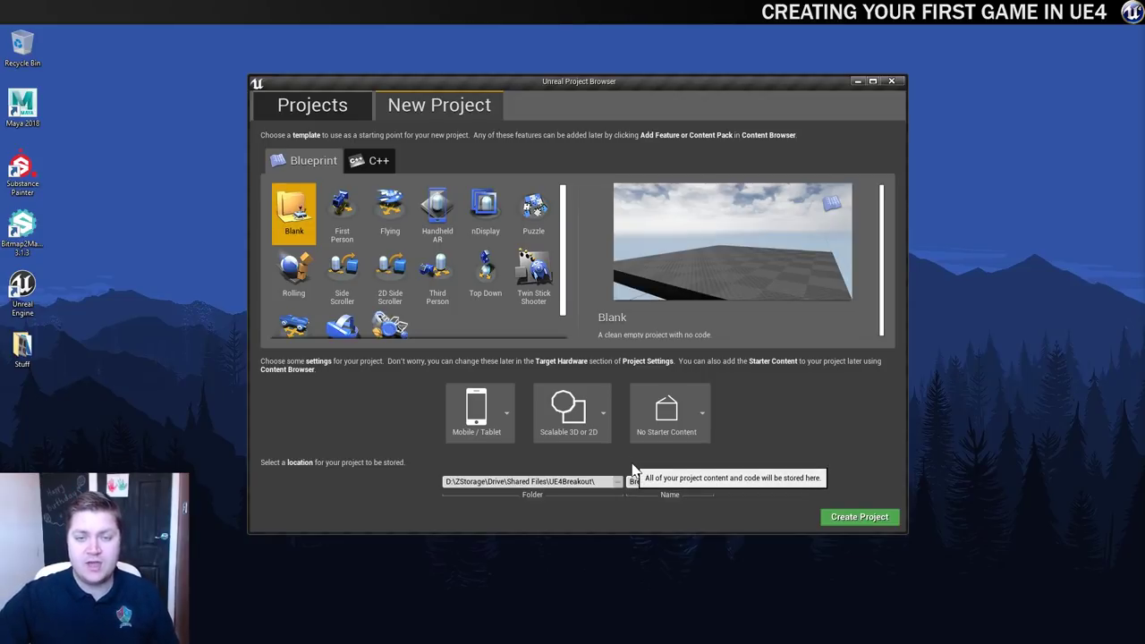
{"action": "left_click", "coordinate": [861, 518]}
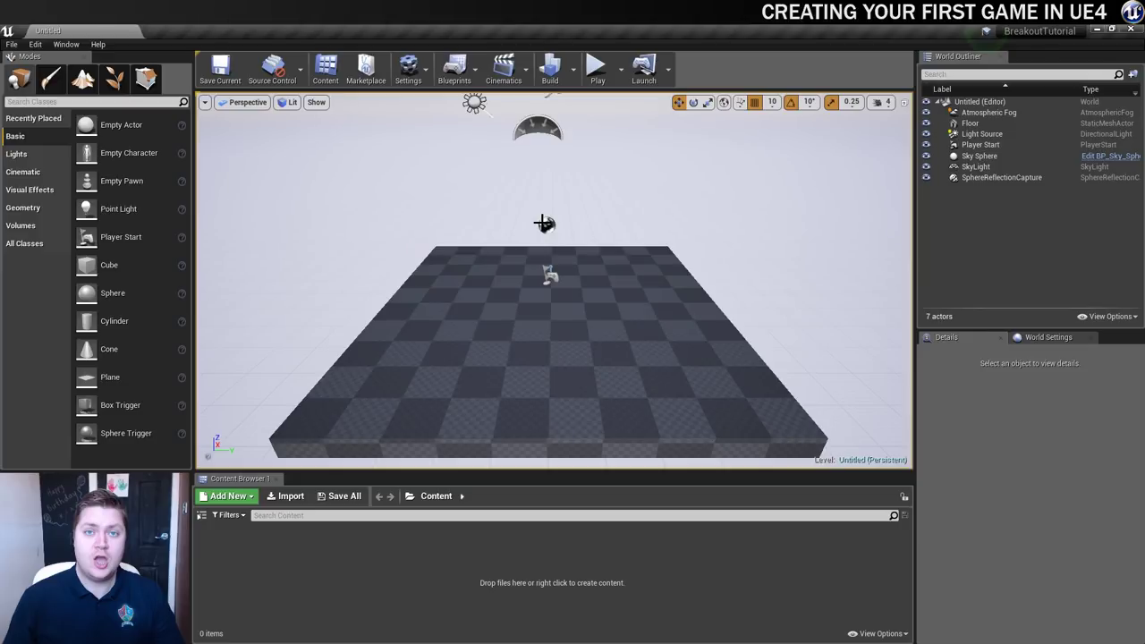
- Create a new level from the Empty Level template and add a folder named Levels to the project's Content folder
{"action": "key", "text": "ctrl+n"}
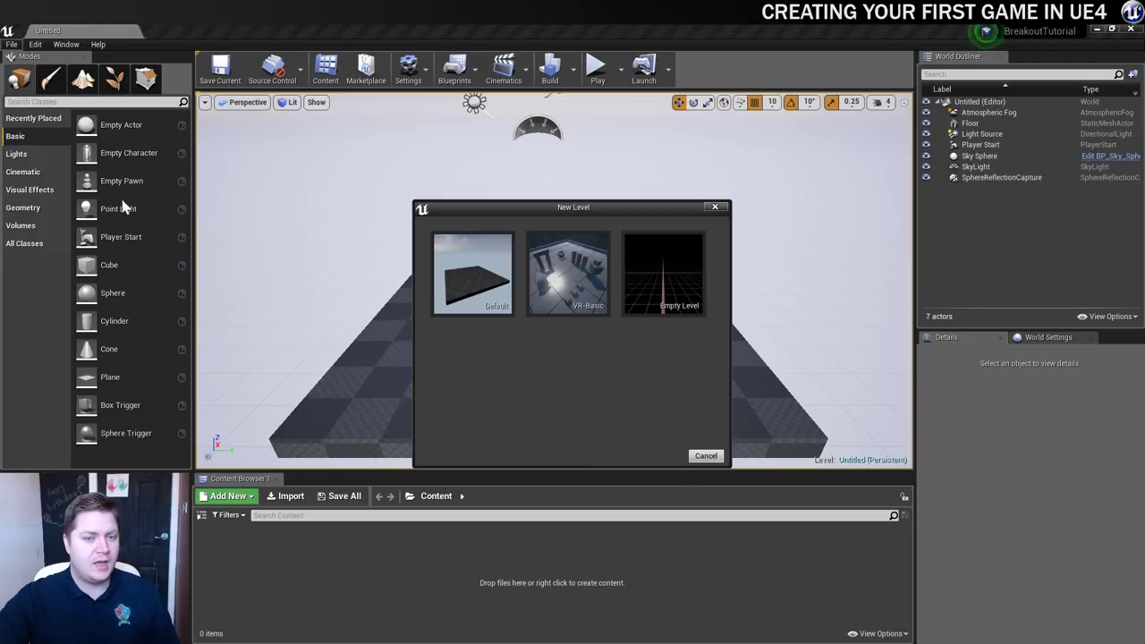
{"action": "left_click", "coordinate": [673, 239]}
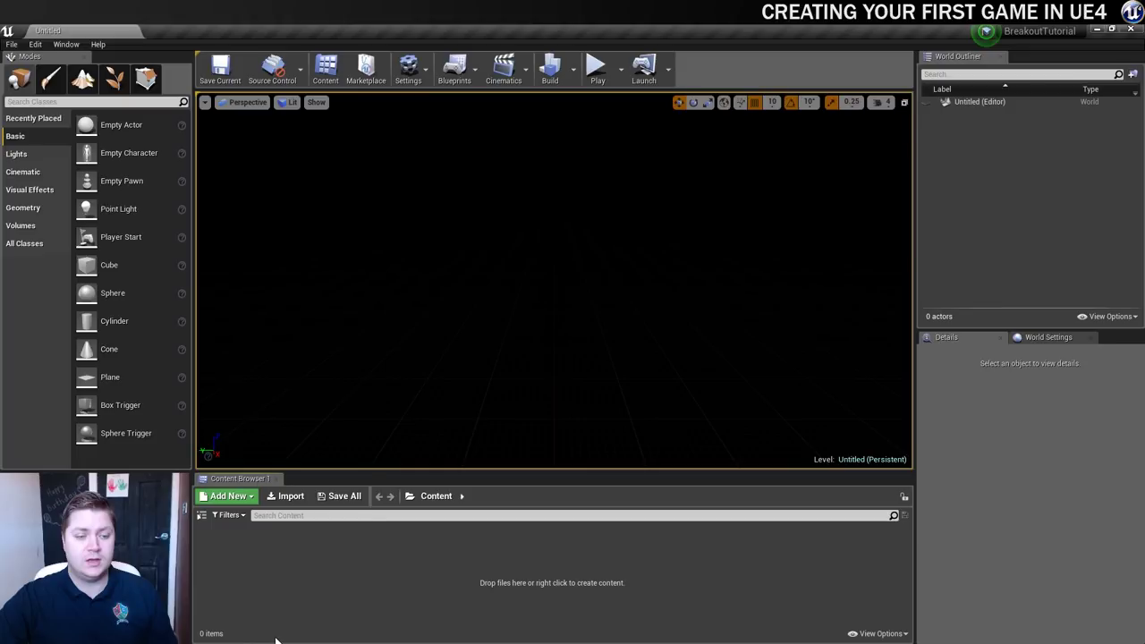
{"action": "right_click", "coordinate": [281, 547]}
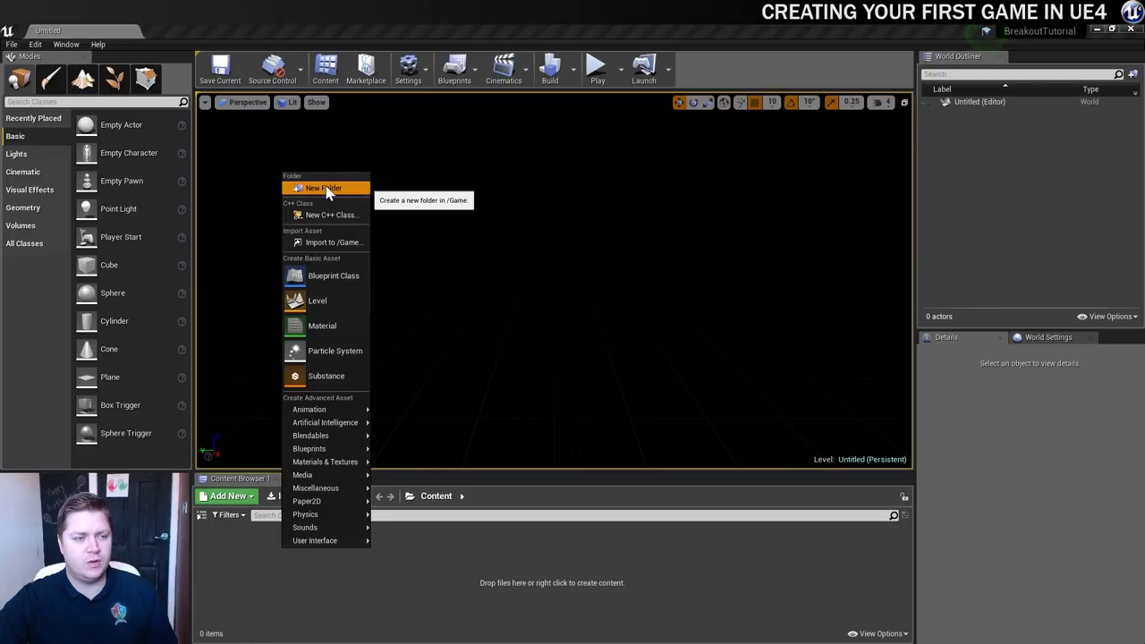
{"action": "left_click", "coordinate": [326, 188]}
{"action": "type", "text": "Levels"}
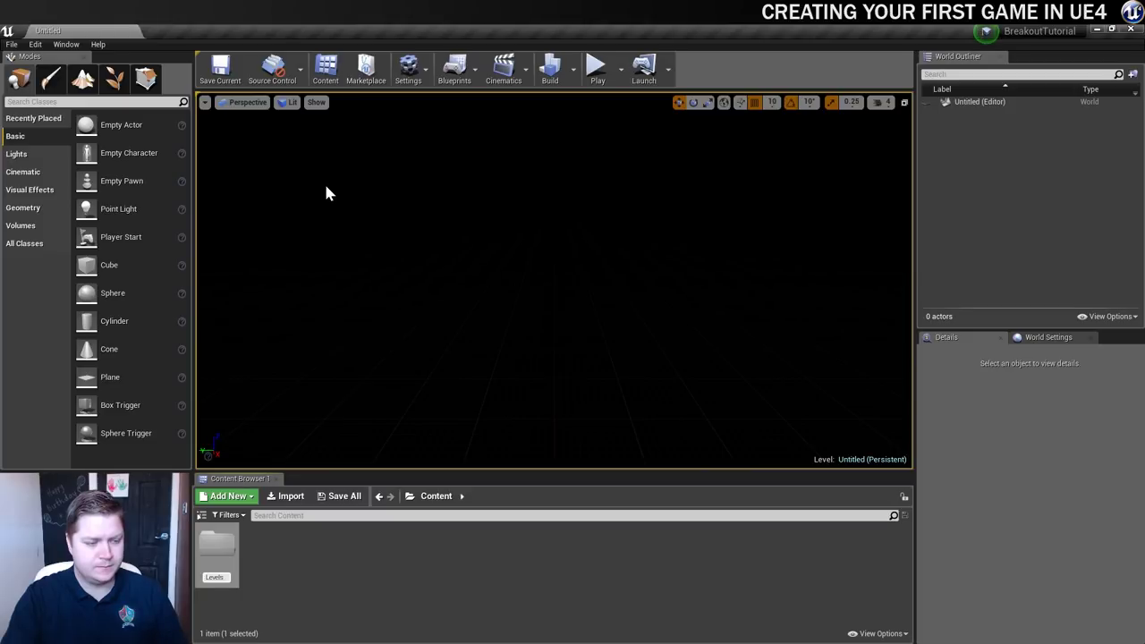
{"action": "key", "text": "Return"}
- Save the empty level as Level1 inside the Levels folder
{"action": "left_click", "coordinate": [12, 45]}
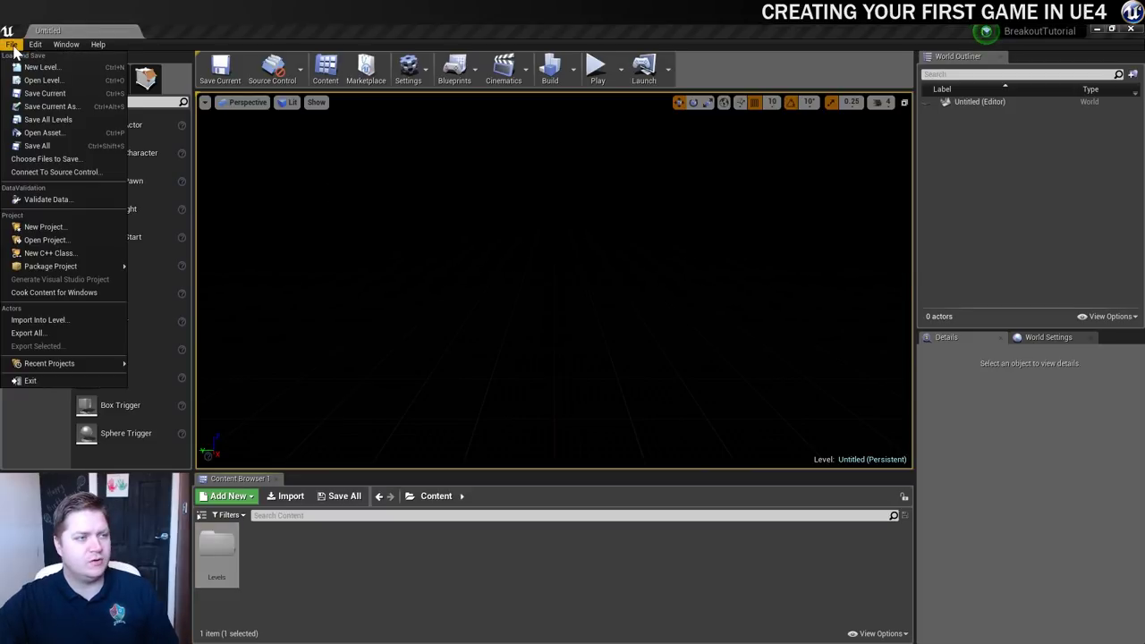
{"action": "left_click", "coordinate": [53, 107]}
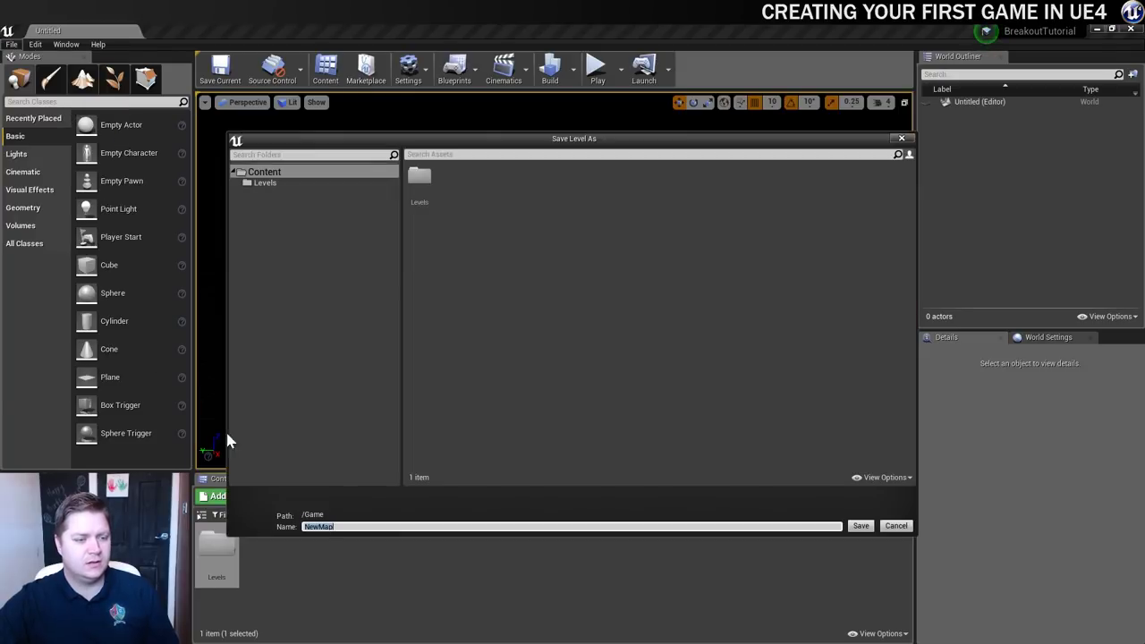
{"action": "double_click", "coordinate": [419, 179]}
{"action": "double_click", "coordinate": [318, 526]}
{"action": "type", "text": "Level"}
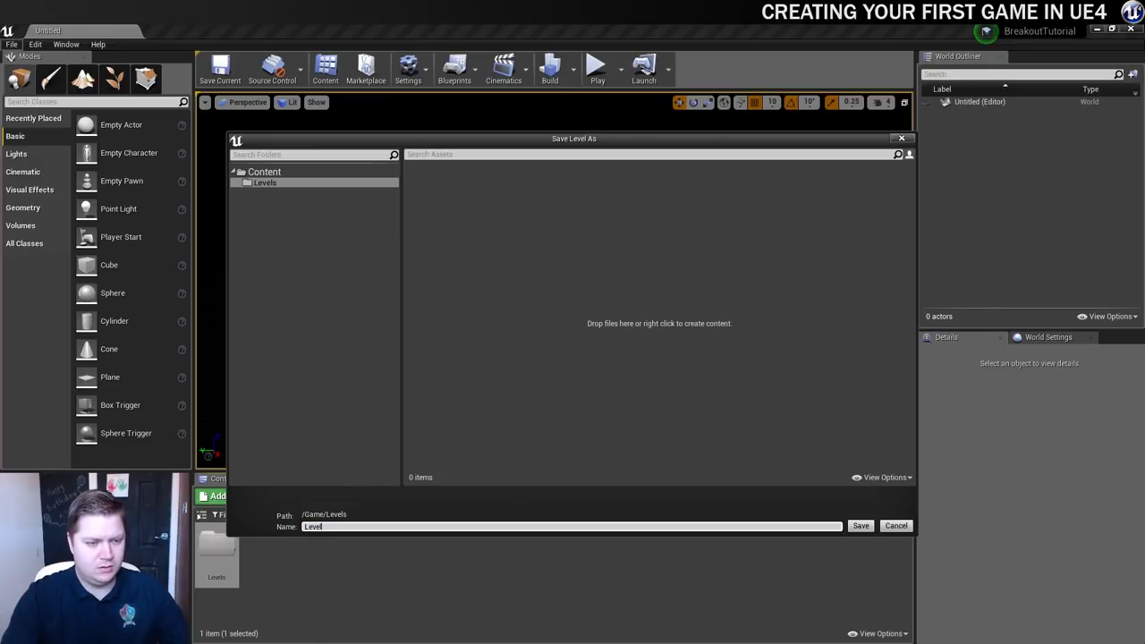
{"action": "type", "text": "1"}
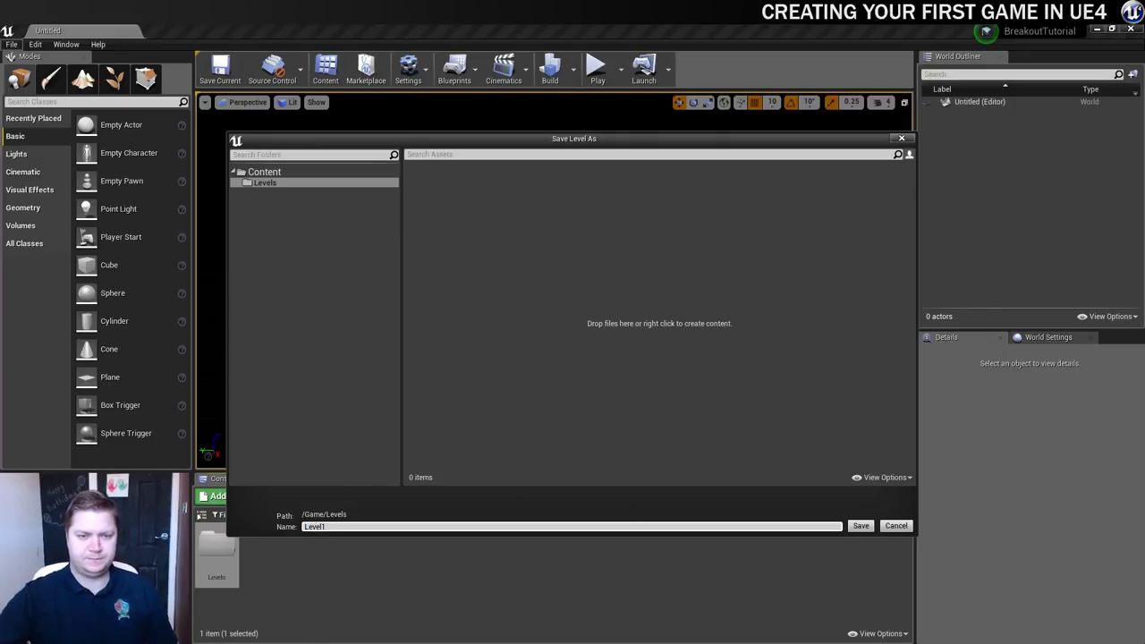
{"action": "left_click", "coordinate": [863, 526]}
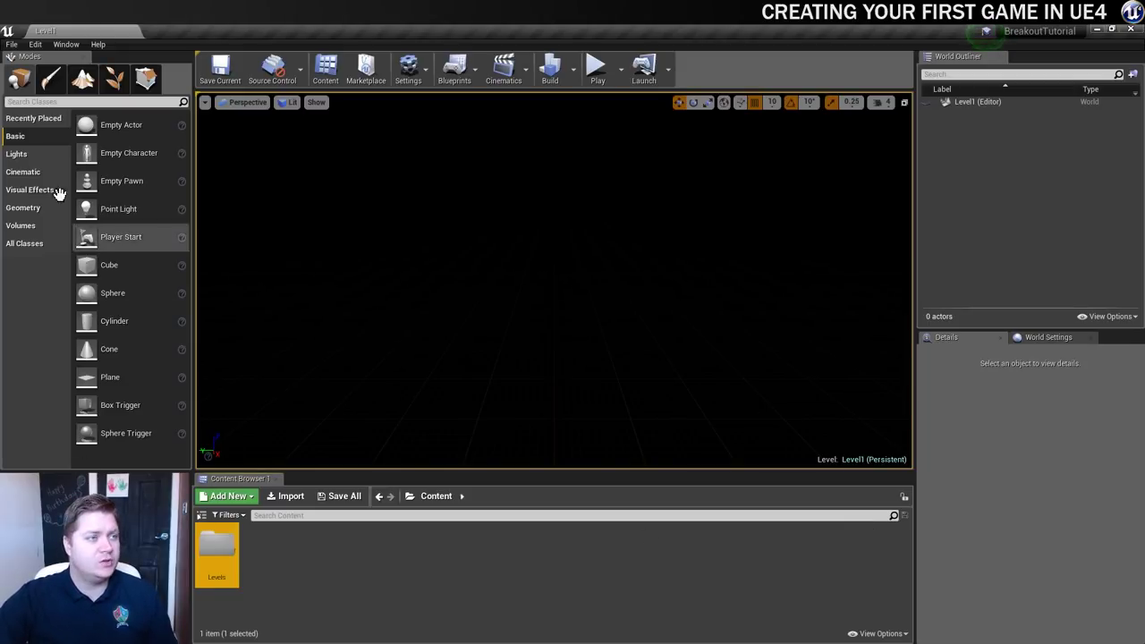
- Set both the Editor Startup Map and Game Default Map to Level1 in the project's Maps & Modes settings
{"action": "left_click", "coordinate": [35, 45]}
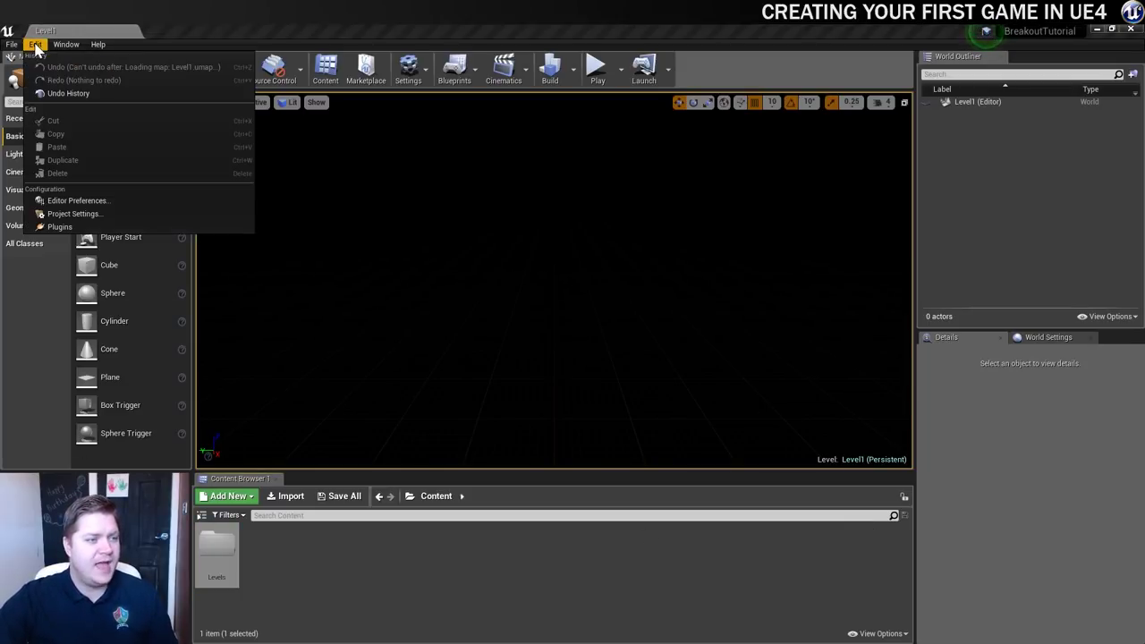
{"action": "left_click", "coordinate": [78, 218]}
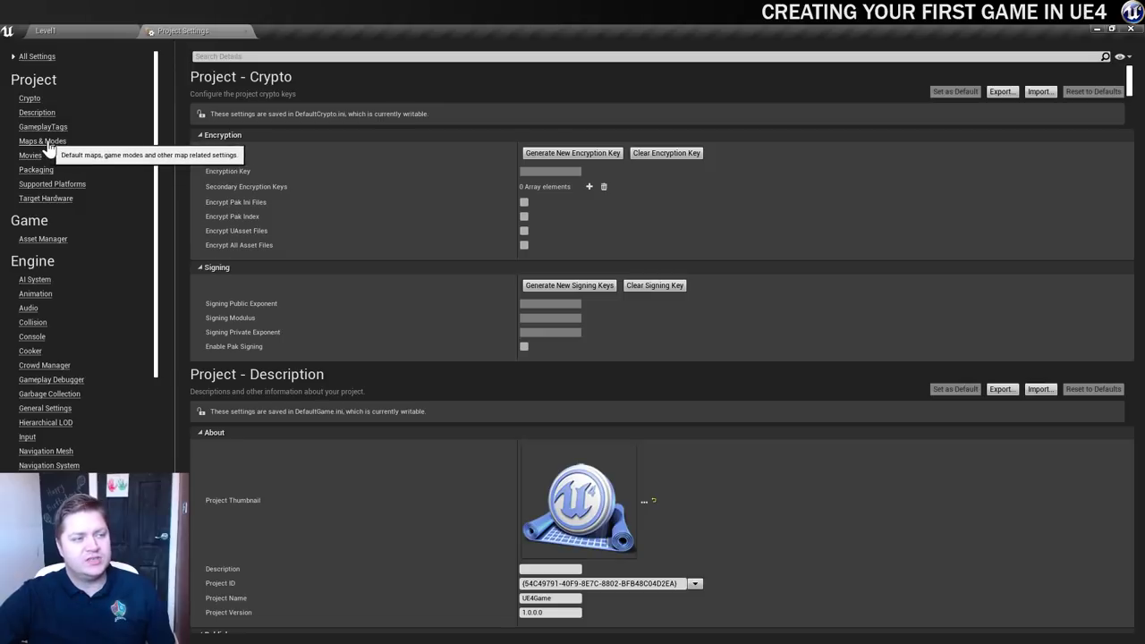
{"action": "left_click", "coordinate": [42, 143]}
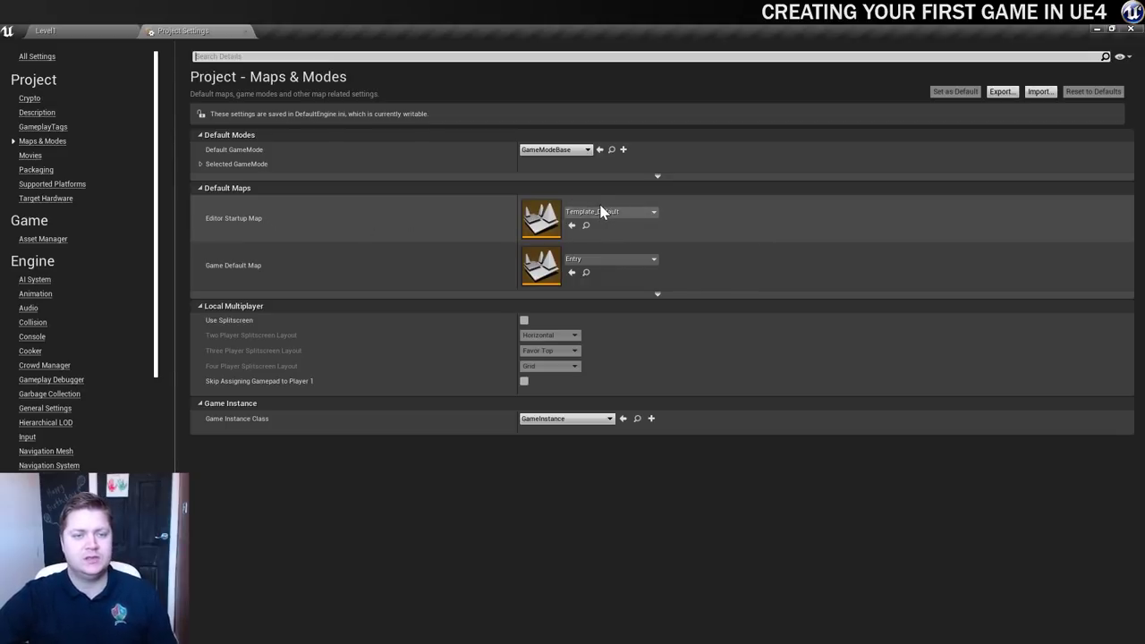
{"action": "left_click", "coordinate": [628, 213]}
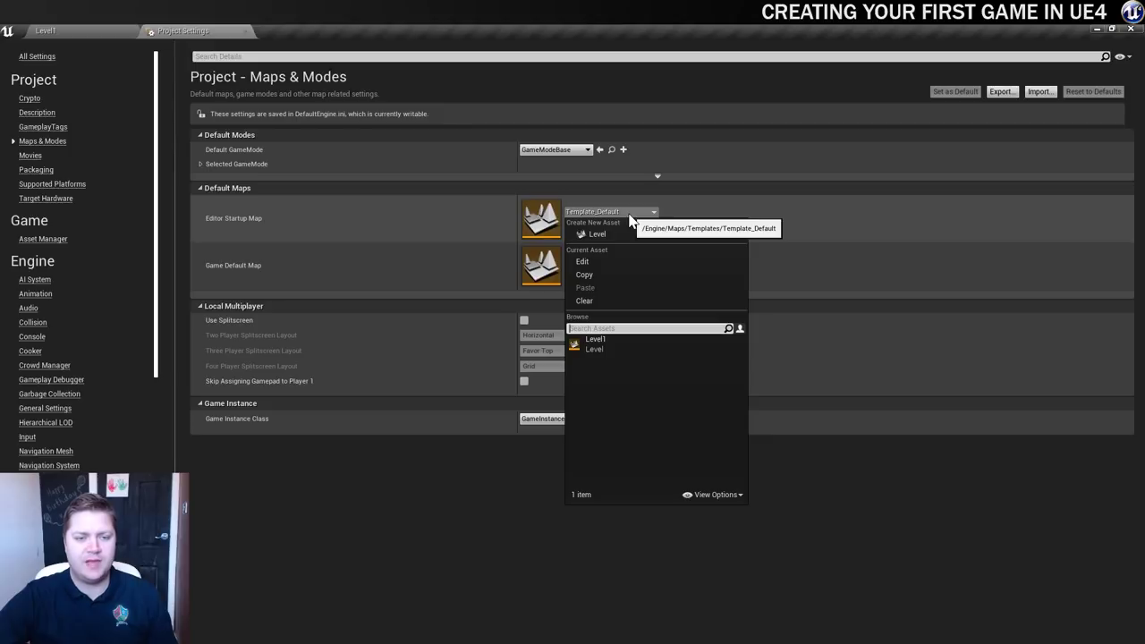
{"action": "left_click", "coordinate": [614, 345]}
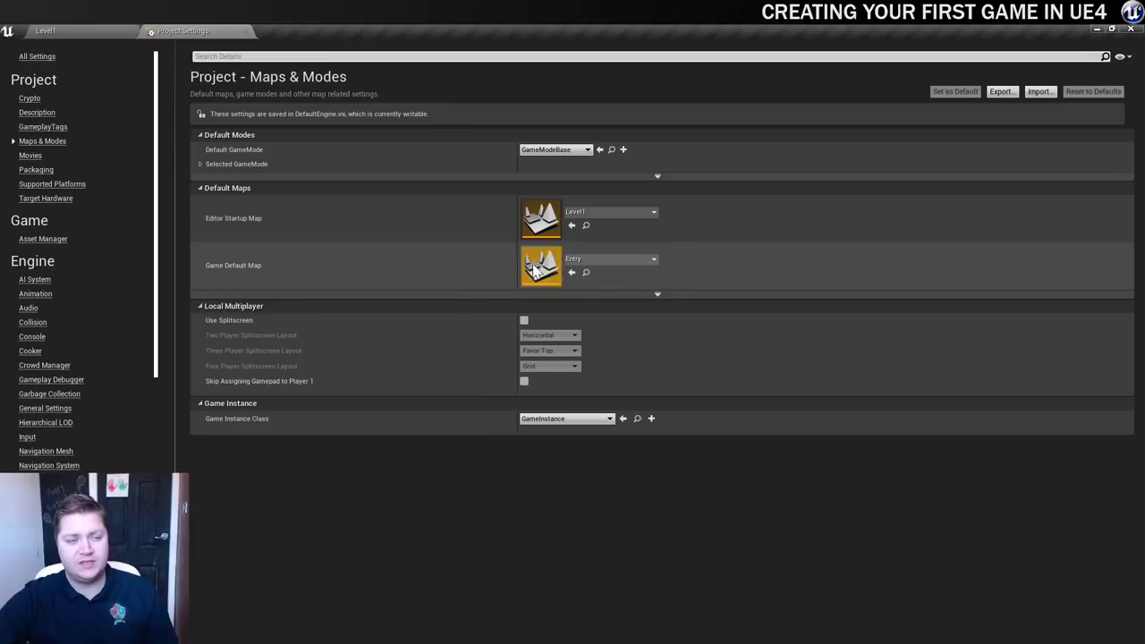
{"action": "left_click", "coordinate": [605, 258]}
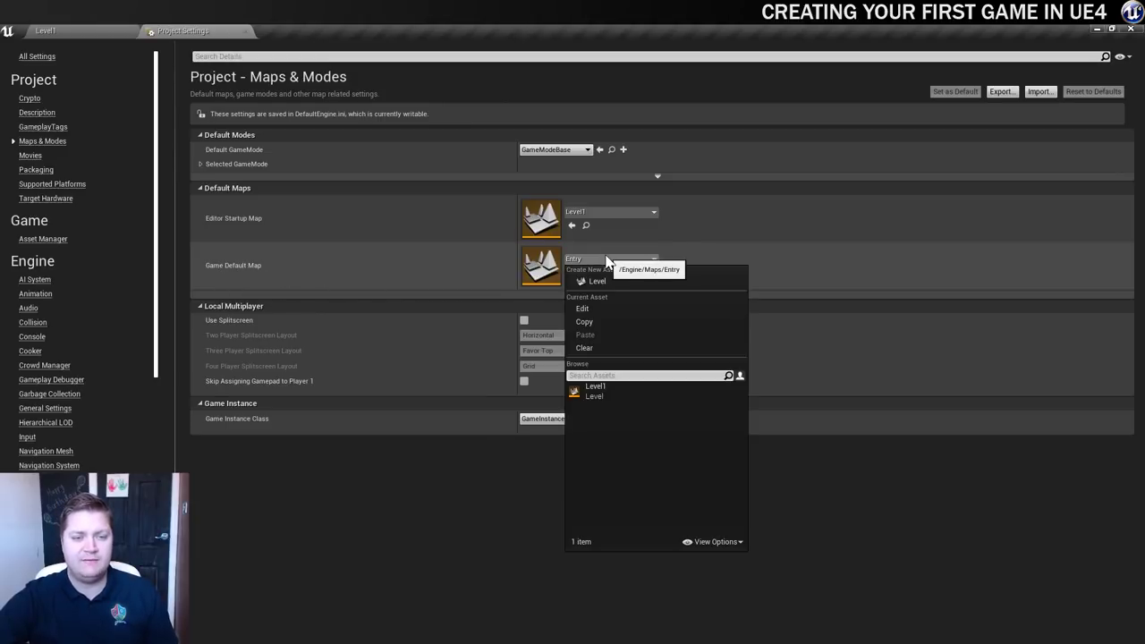
{"action": "left_click", "coordinate": [595, 390]}
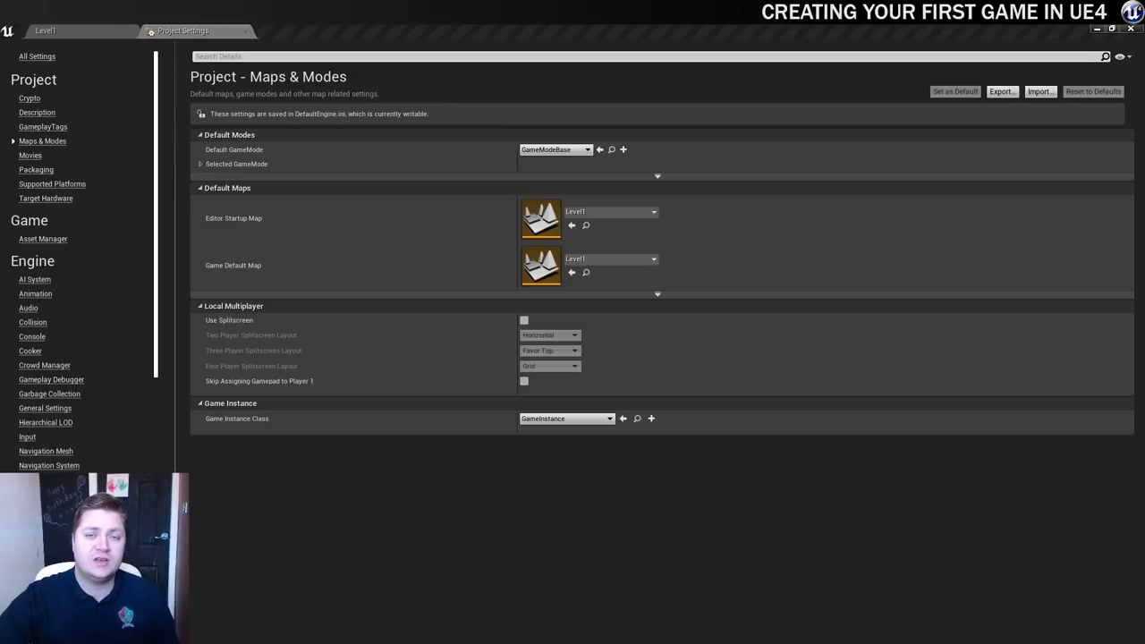
{"action": "left_click", "coordinate": [246, 33]}
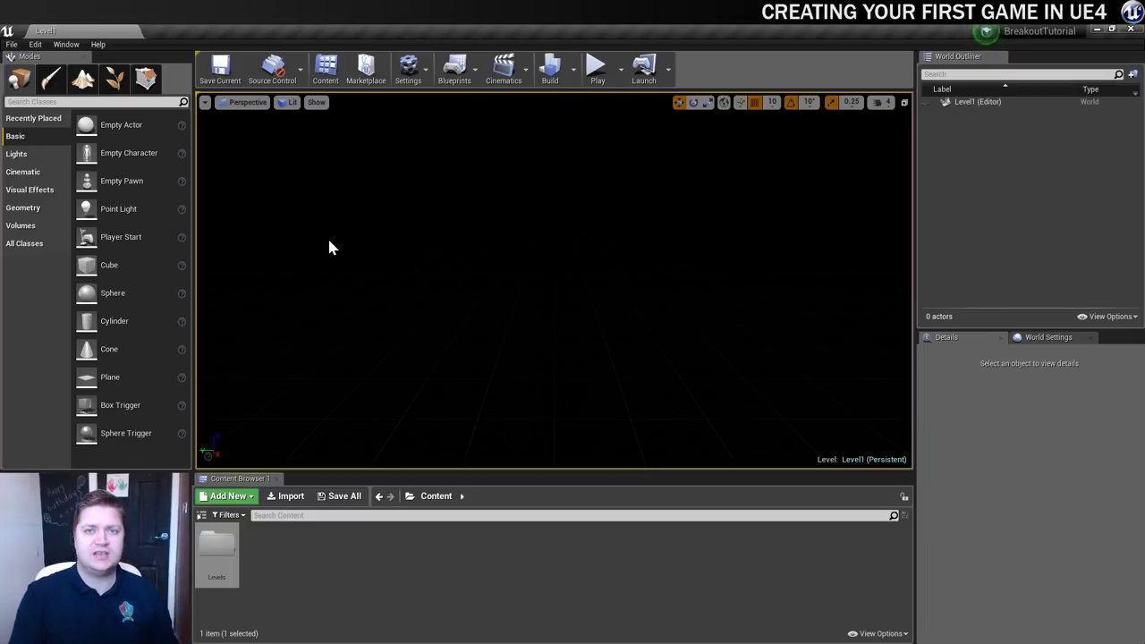
- Create a folder named StaticMeshes in the project's Content folder
{"action": "right_click", "coordinate": [276, 550]}
{"action": "left_click", "coordinate": [324, 191]}
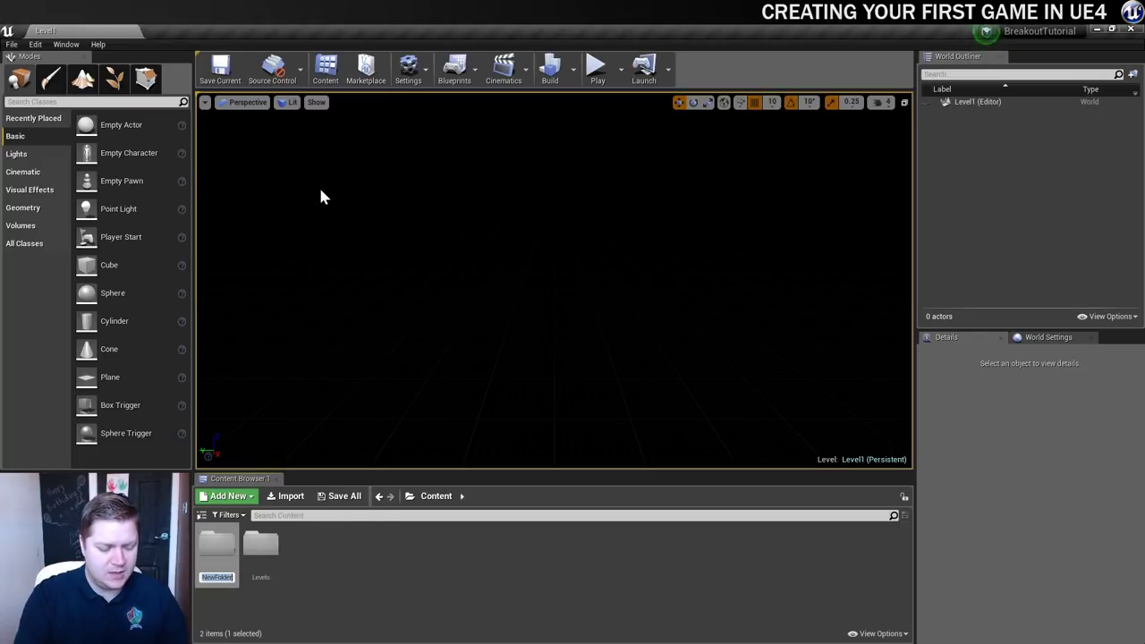
{"action": "type", "text": "Static"}
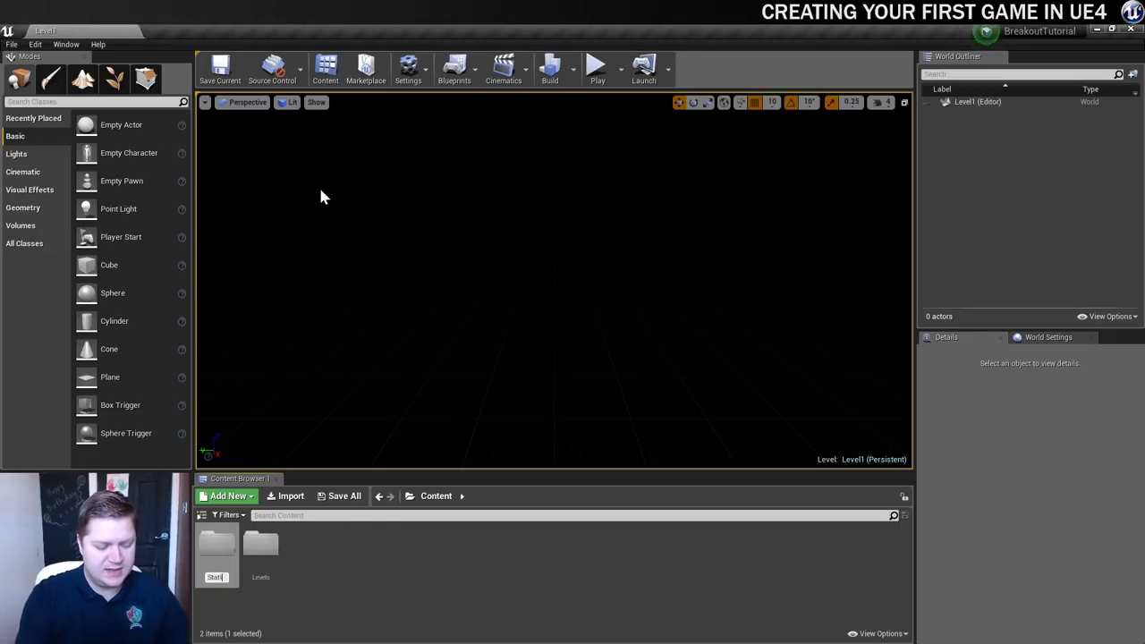
{"action": "type", "text": "Meshes"}
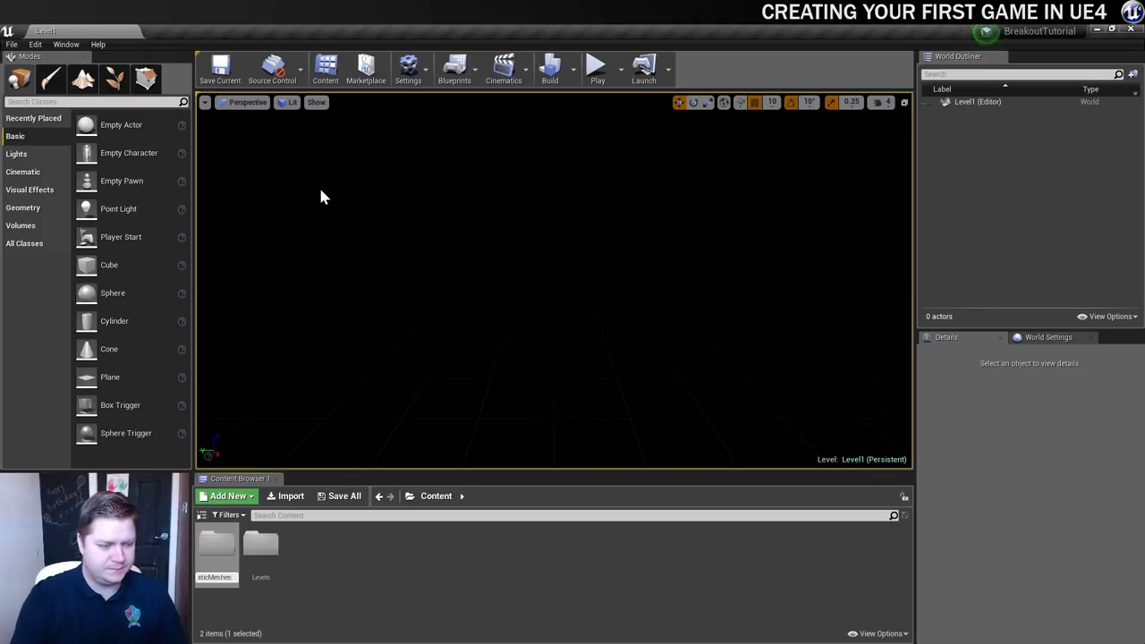
{"action": "key", "text": "Return"}
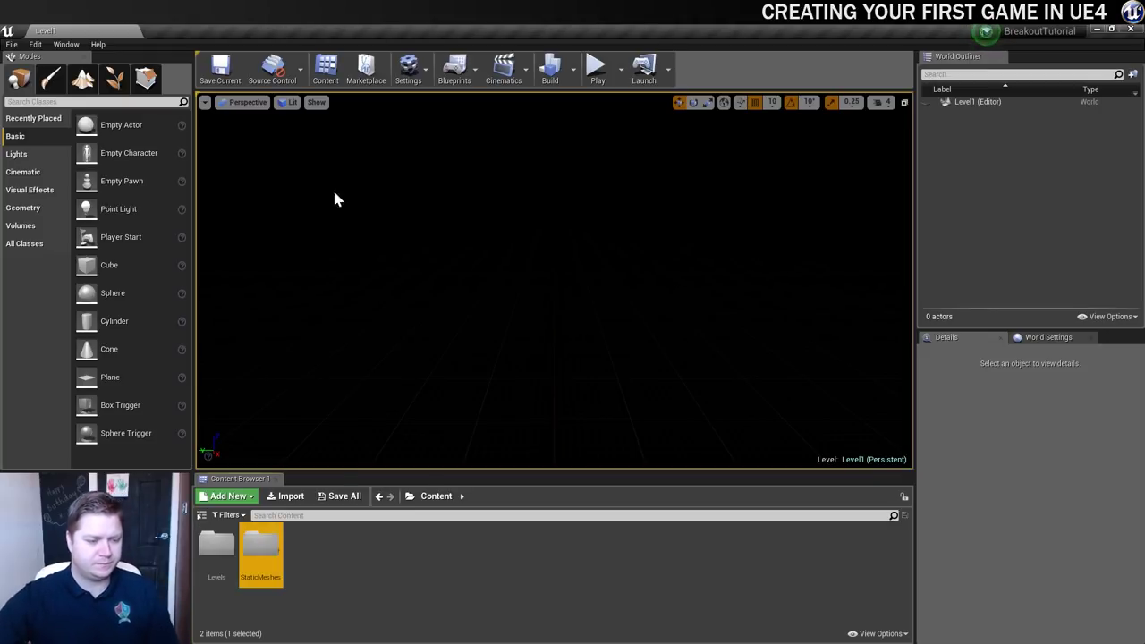
- Import the Ball, Block, Bounds and Paddle FBX files from the BreakoutAssets folder into the StaticMeshes folder
{"action": "double_click", "coordinate": [257, 546]}
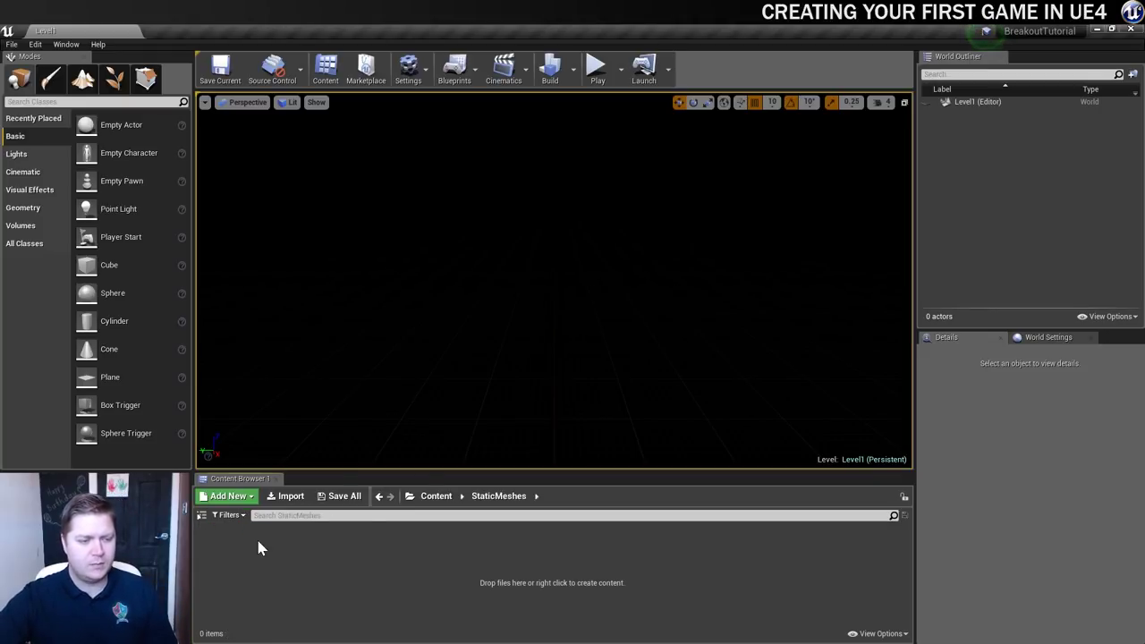
{"action": "left_click", "coordinate": [293, 498]}
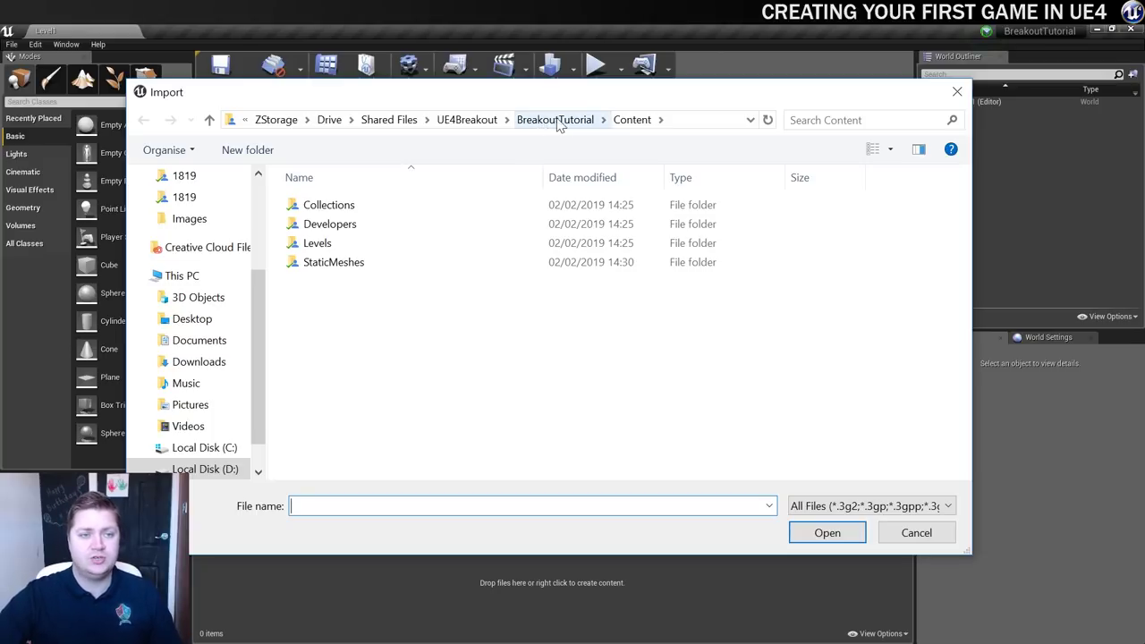
{"action": "left_click", "coordinate": [469, 121]}
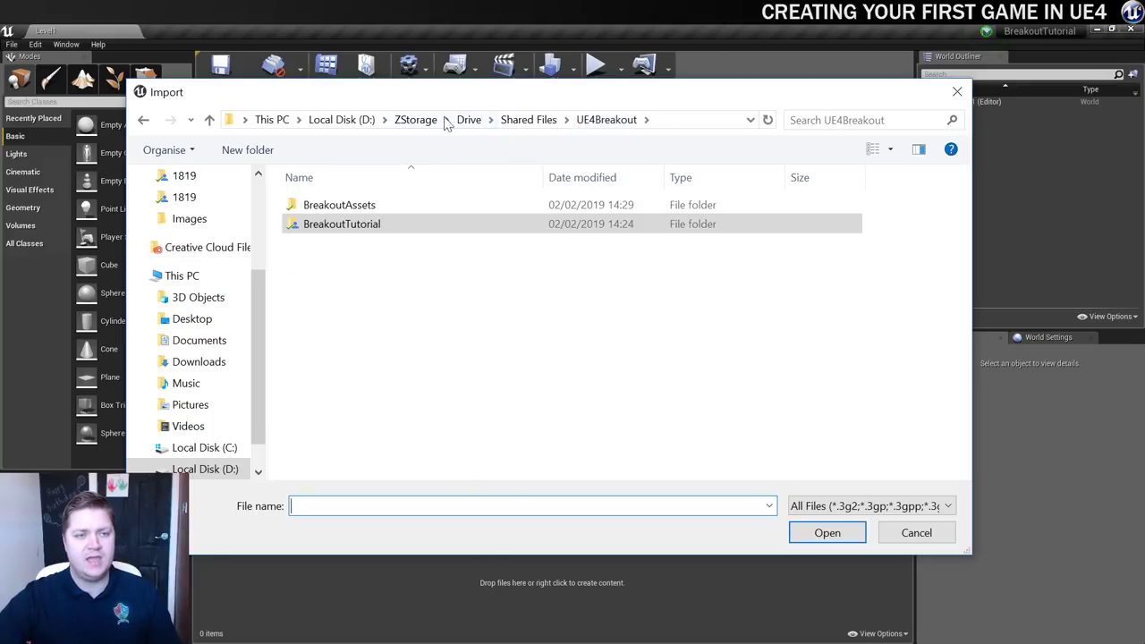
{"action": "left_click", "coordinate": [324, 222]}
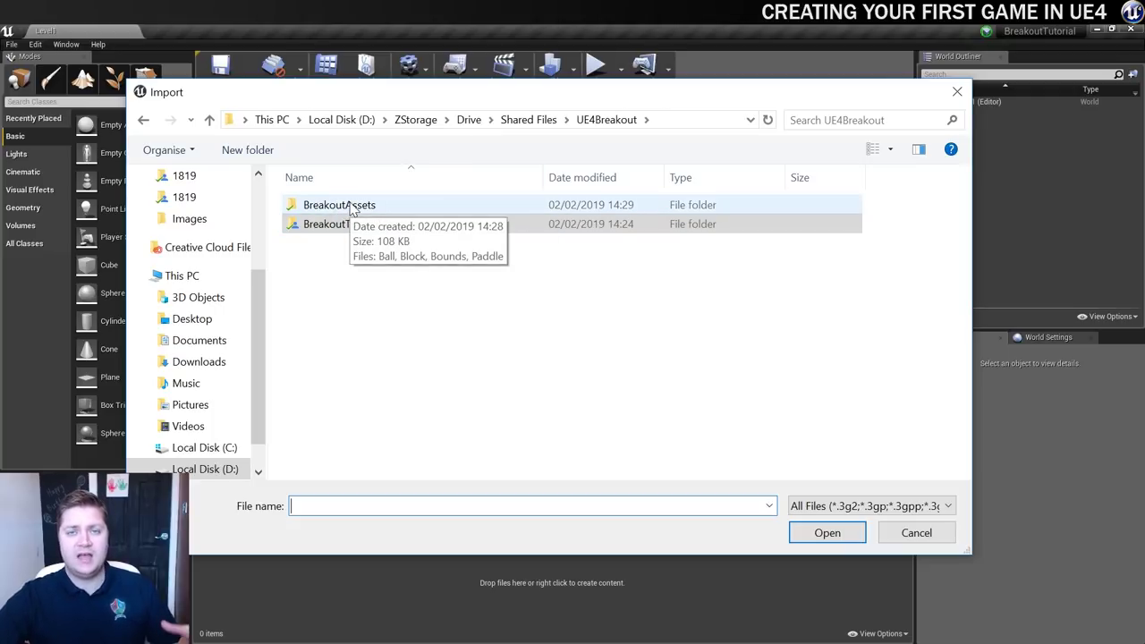
{"action": "double_click", "coordinate": [352, 206]}
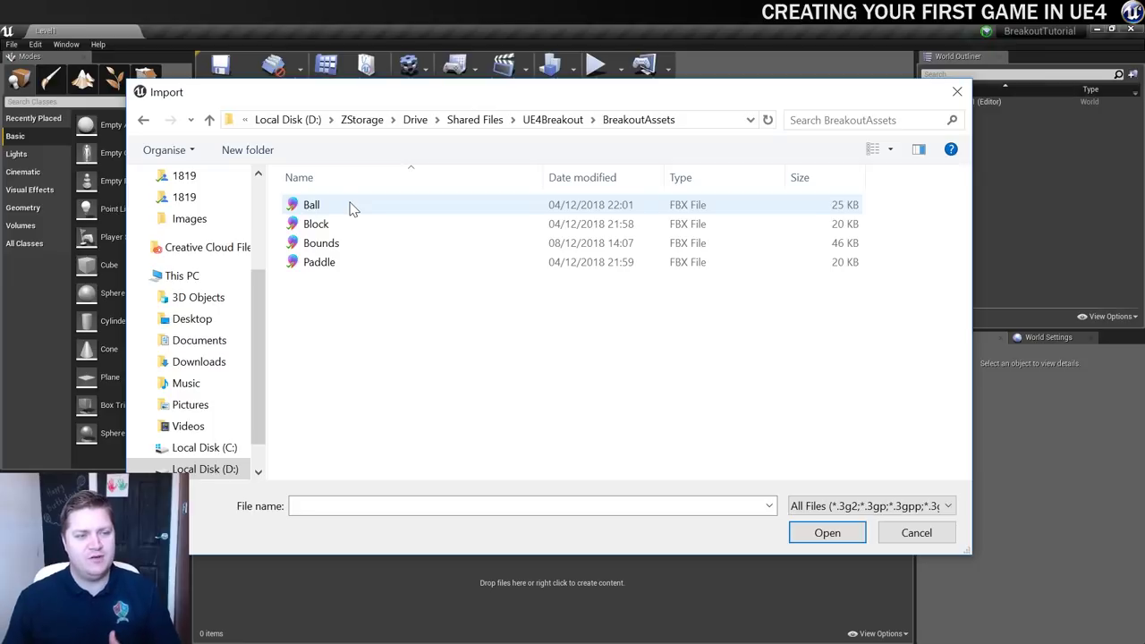
{"action": "left_click_drag", "start_coordinate": [379, 329], "coordinate": [350, 302]}
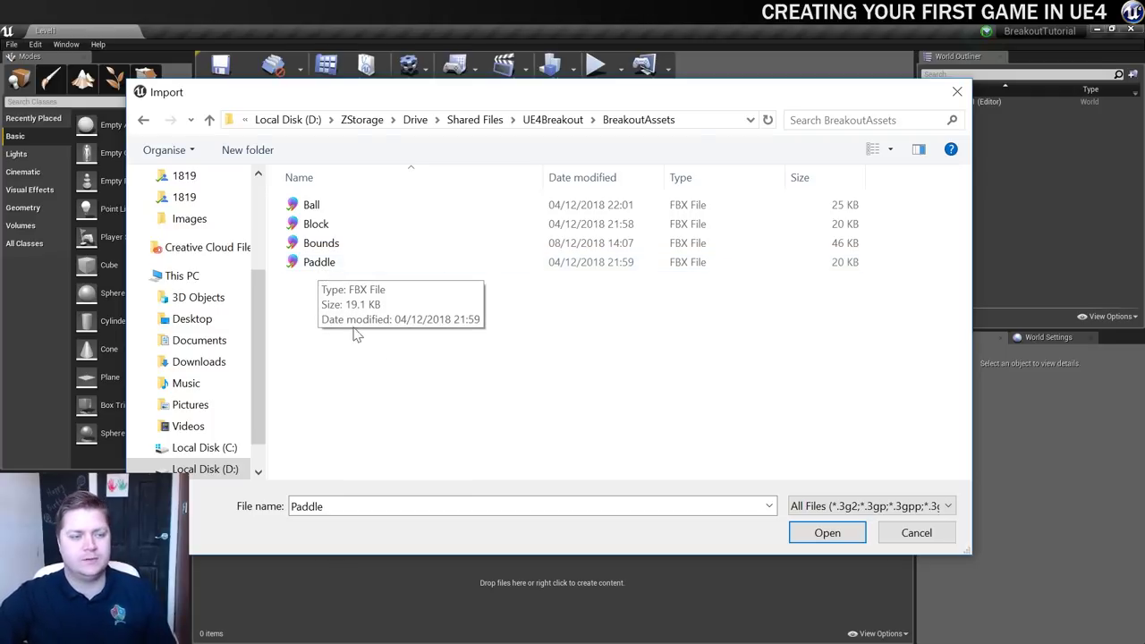
{"action": "left_click_drag", "start_coordinate": [438, 376], "coordinate": [315, 204]}
{"action": "left_click", "coordinate": [827, 532]}
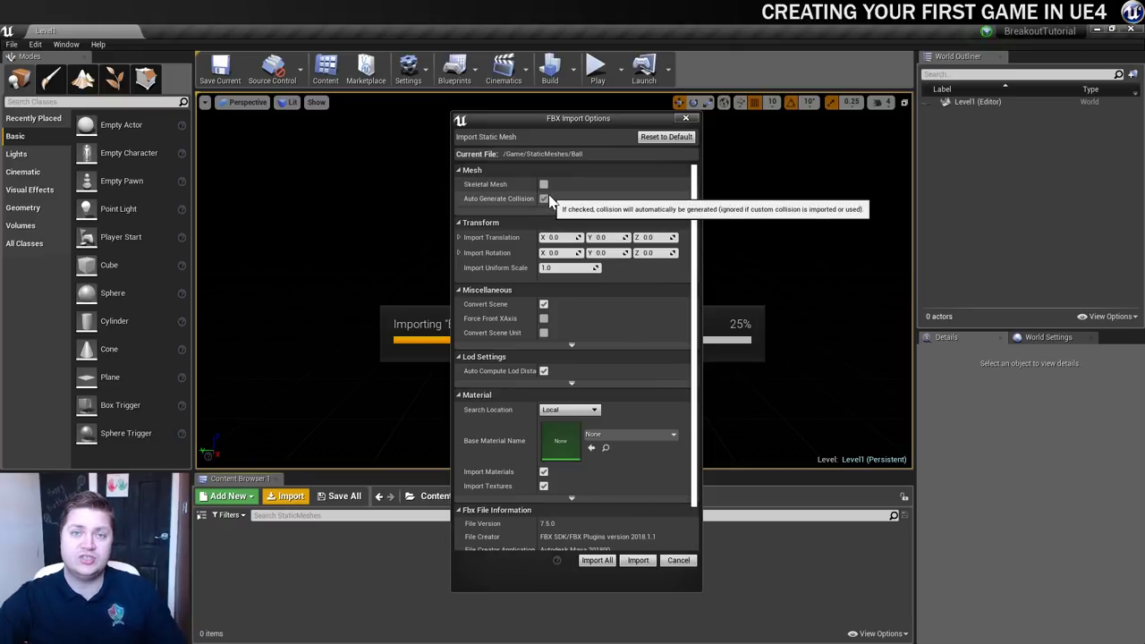
- Turn off Import Materials and Import Textures in the FBX import options and apply them to all the files
{"action": "scroll", "coordinate": [536, 215], "scroll_direction": "down", "scroll_amount": 2}
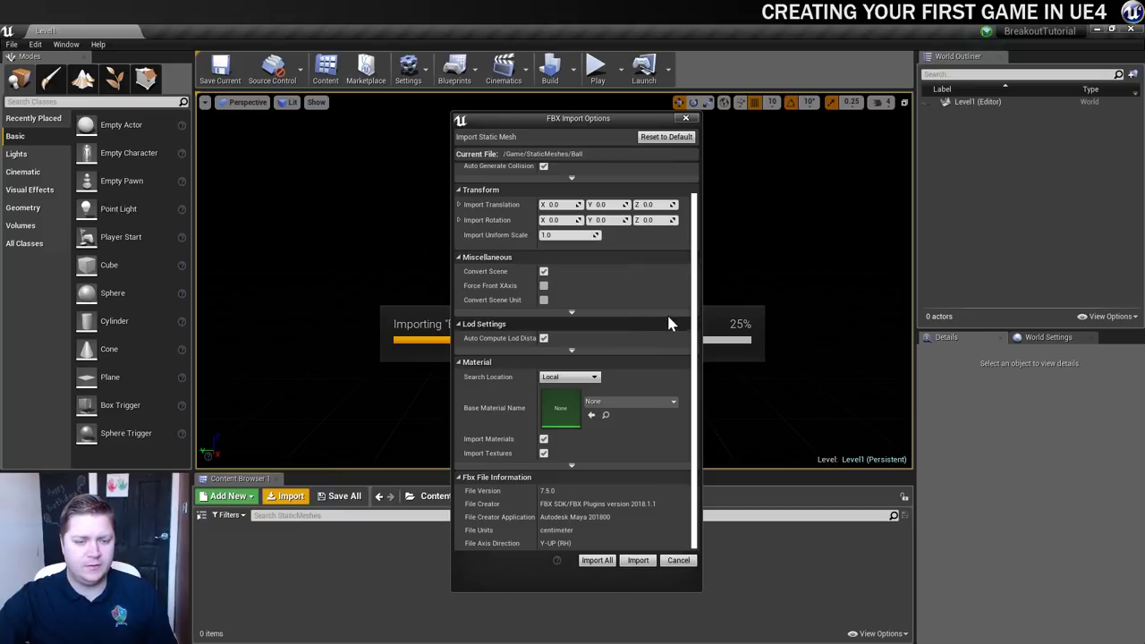
{"action": "left_click", "coordinate": [543, 440]}
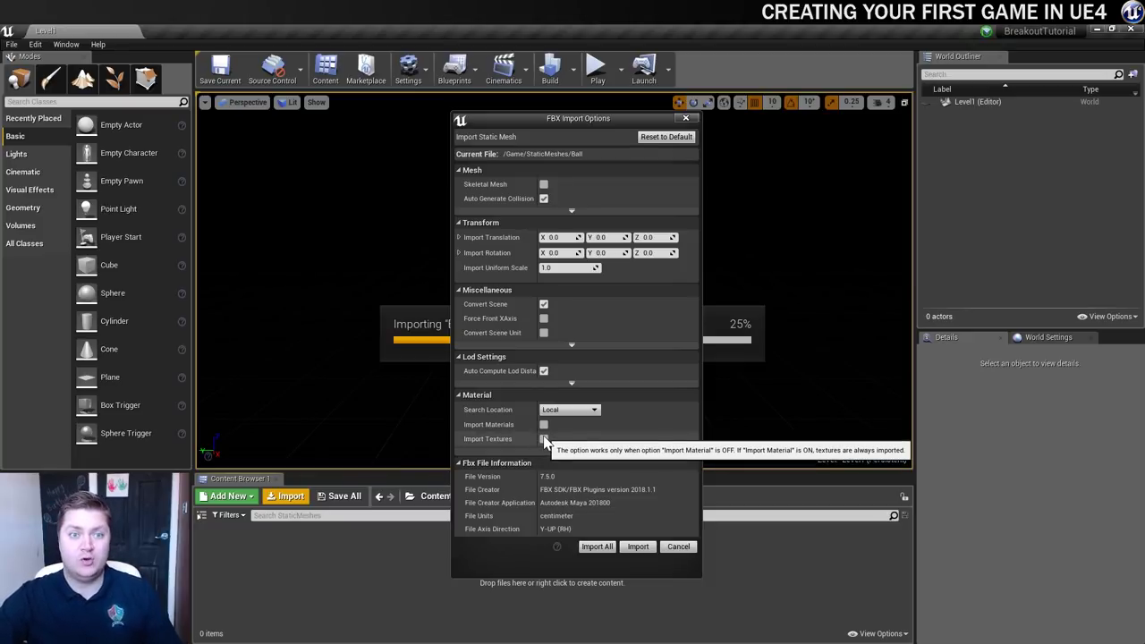
{"action": "left_click", "coordinate": [543, 439]}
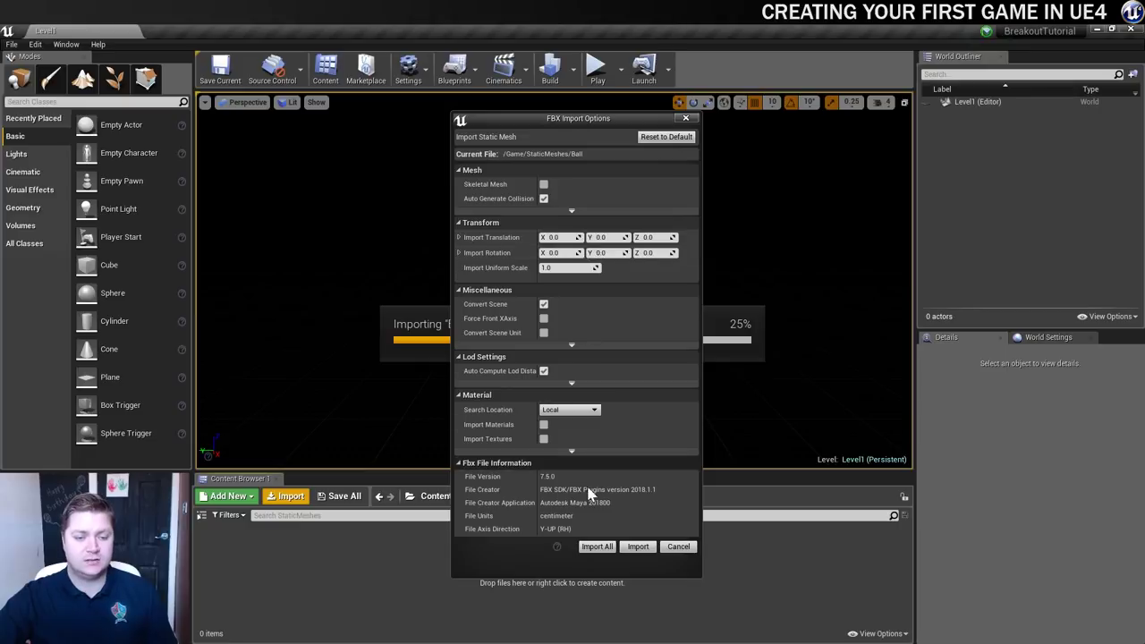
{"action": "left_click", "coordinate": [596, 547]}
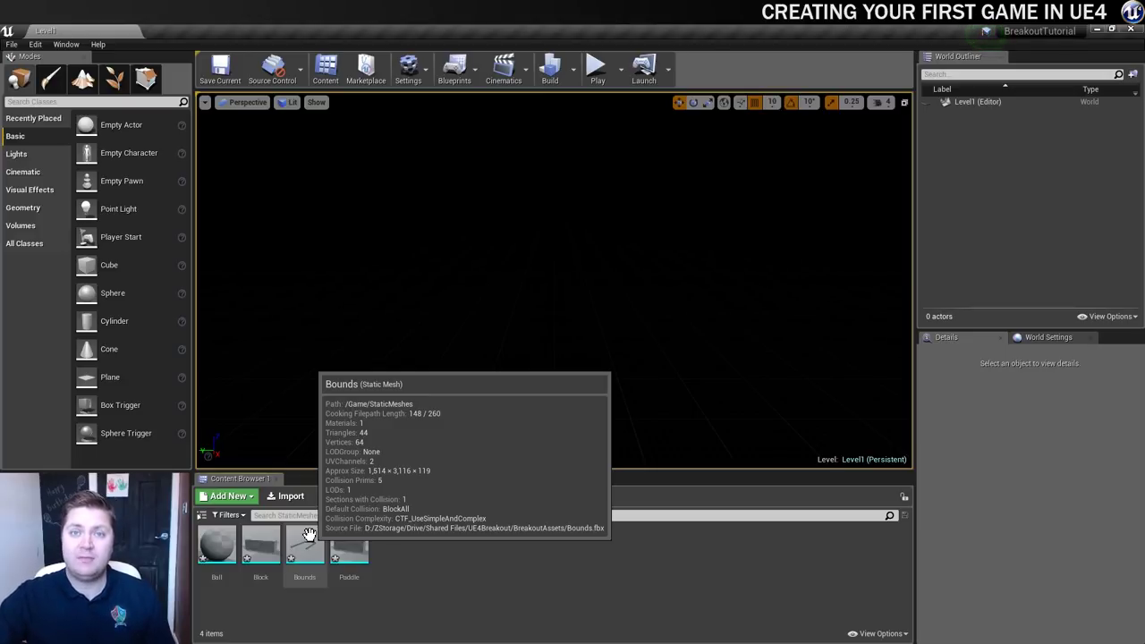
- Open the Ball mesh, dock its editor beside the Level1 tab and display its simple collision
{"action": "double_click", "coordinate": [217, 544]}
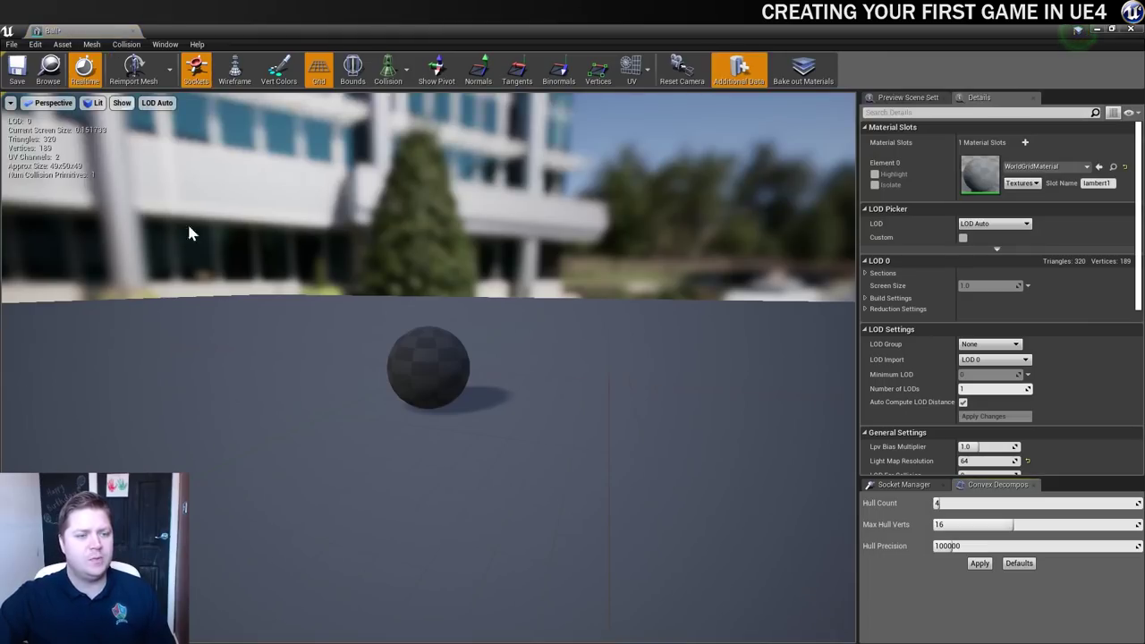
{"action": "left_click_drag", "start_coordinate": [75, 34], "coordinate": [208, 31]}
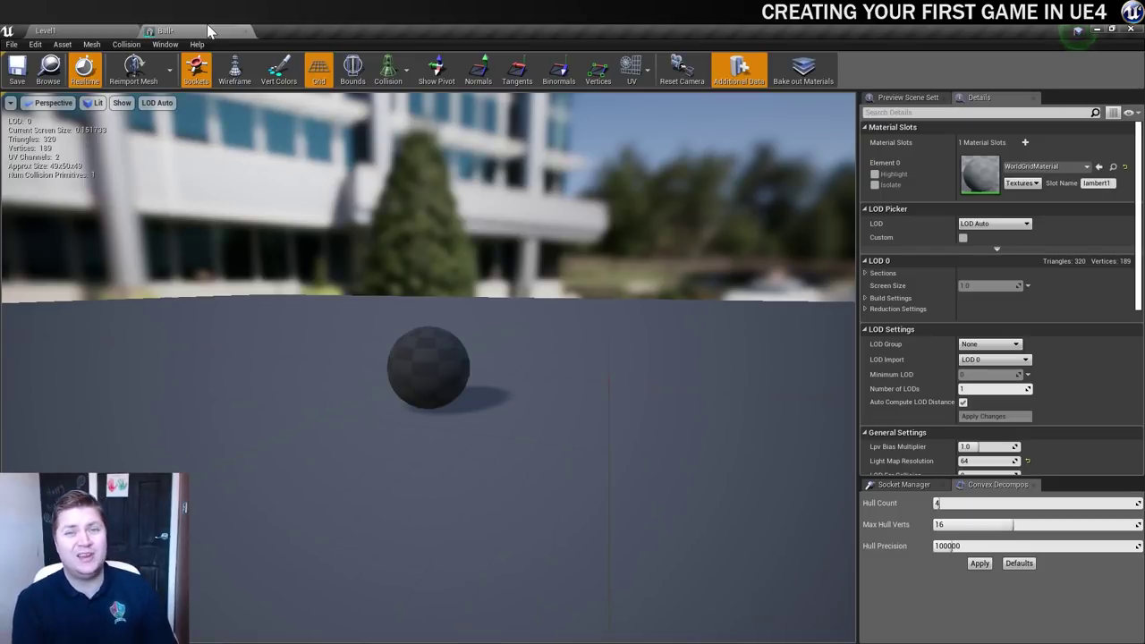
{"action": "left_click", "coordinate": [390, 74]}
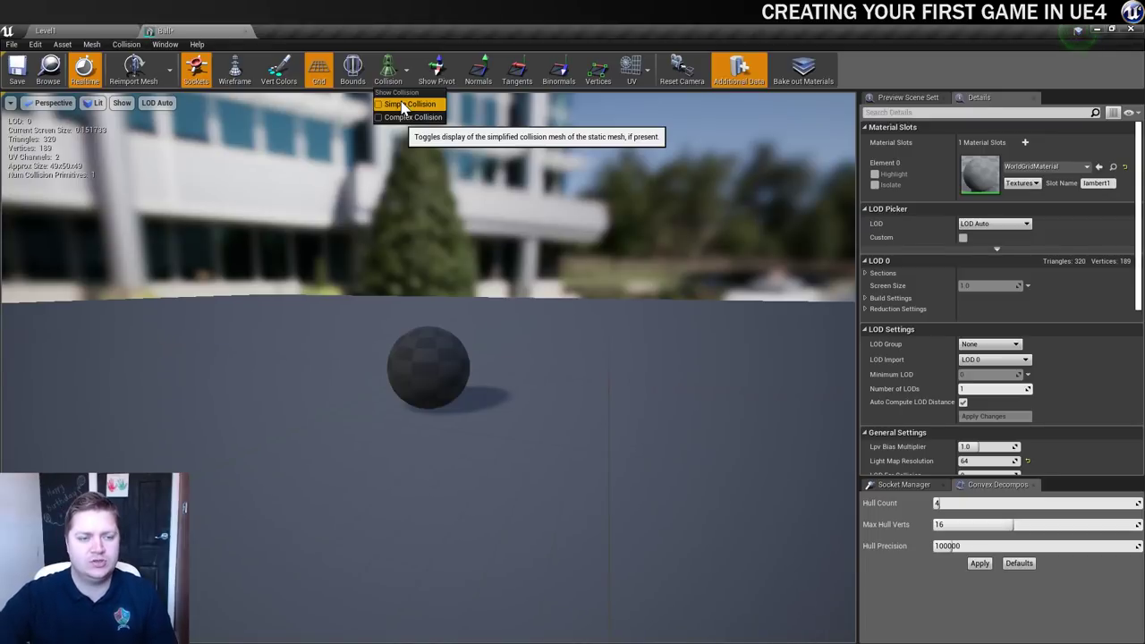
{"action": "left_click", "coordinate": [402, 105]}
{"action": "scroll", "coordinate": [479, 356], "scroll_direction": "up", "scroll_amount": 5}
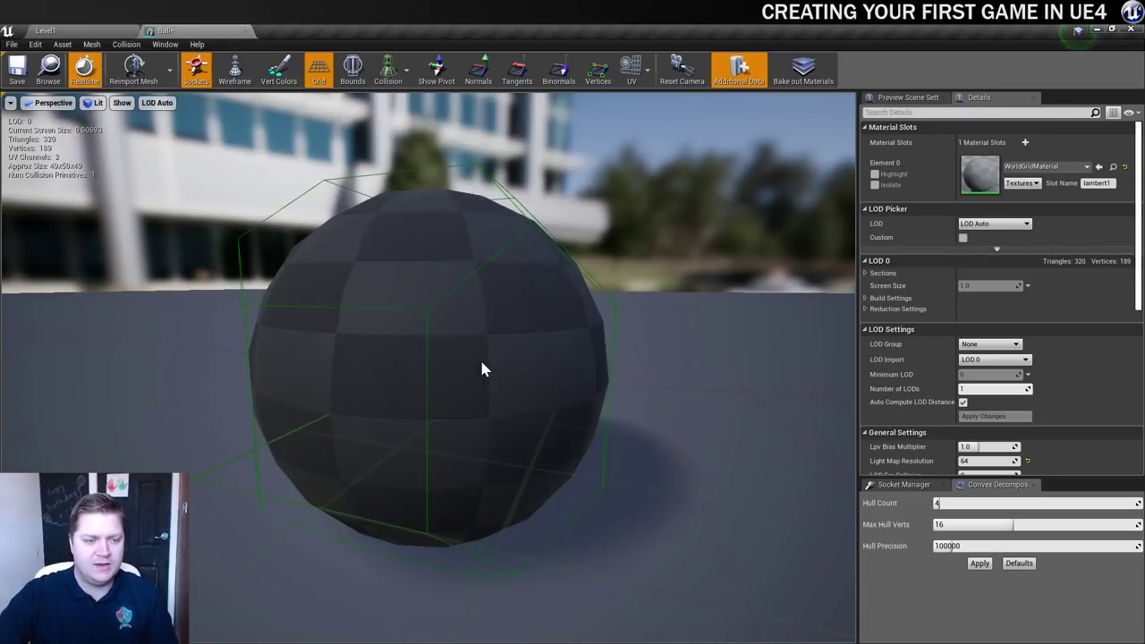
{"action": "scroll", "coordinate": [479, 357], "scroll_direction": "down", "scroll_amount": 3}
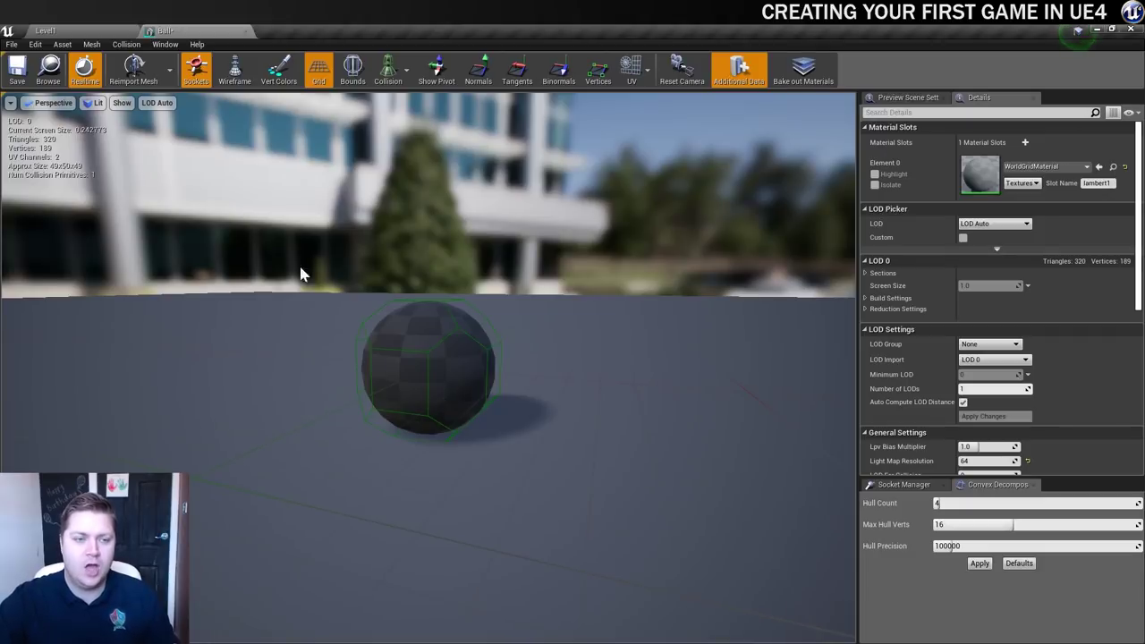
- Replace the Ball mesh's collision with a sphere simplified collision and save the mesh
{"action": "left_click", "coordinate": [127, 45]}
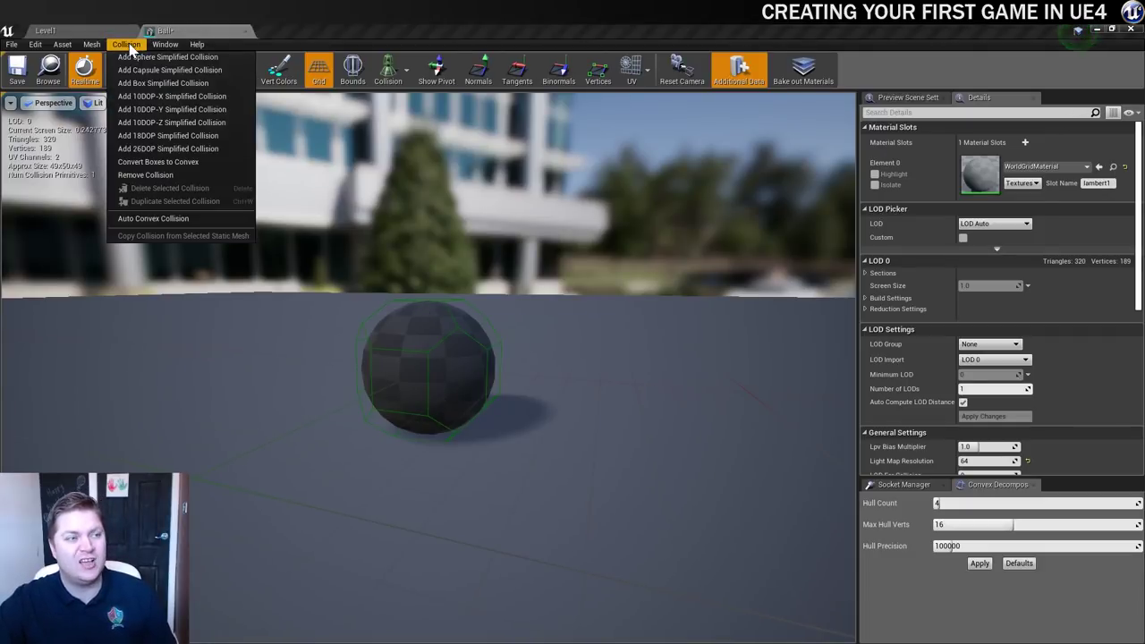
{"action": "left_click", "coordinate": [161, 177]}
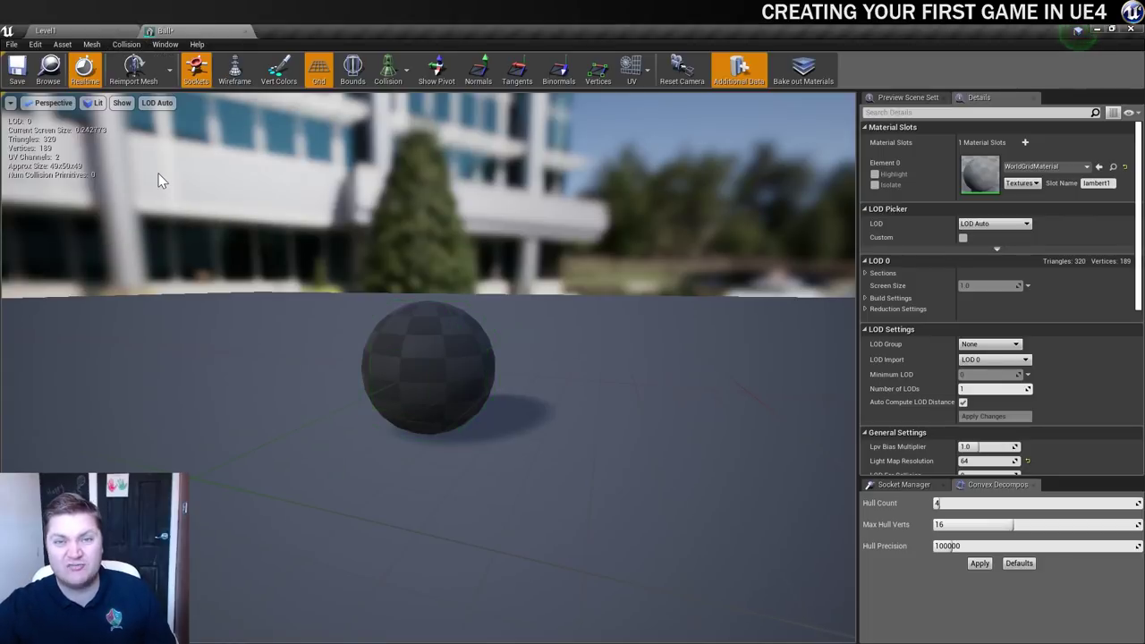
{"action": "left_click", "coordinate": [125, 45]}
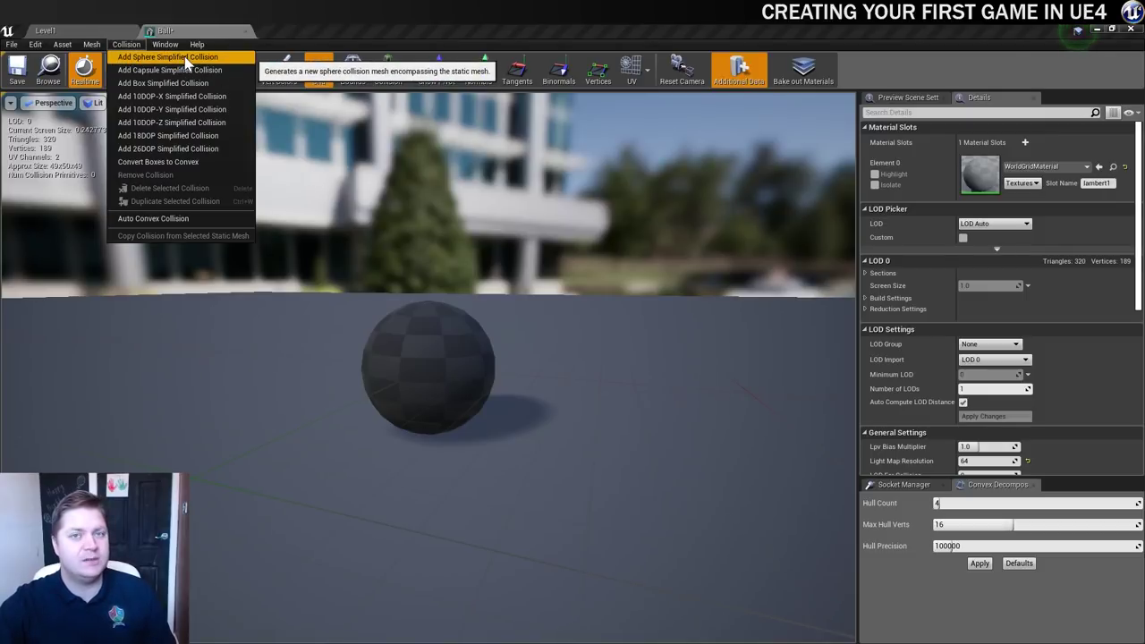
{"action": "left_click", "coordinate": [186, 58]}
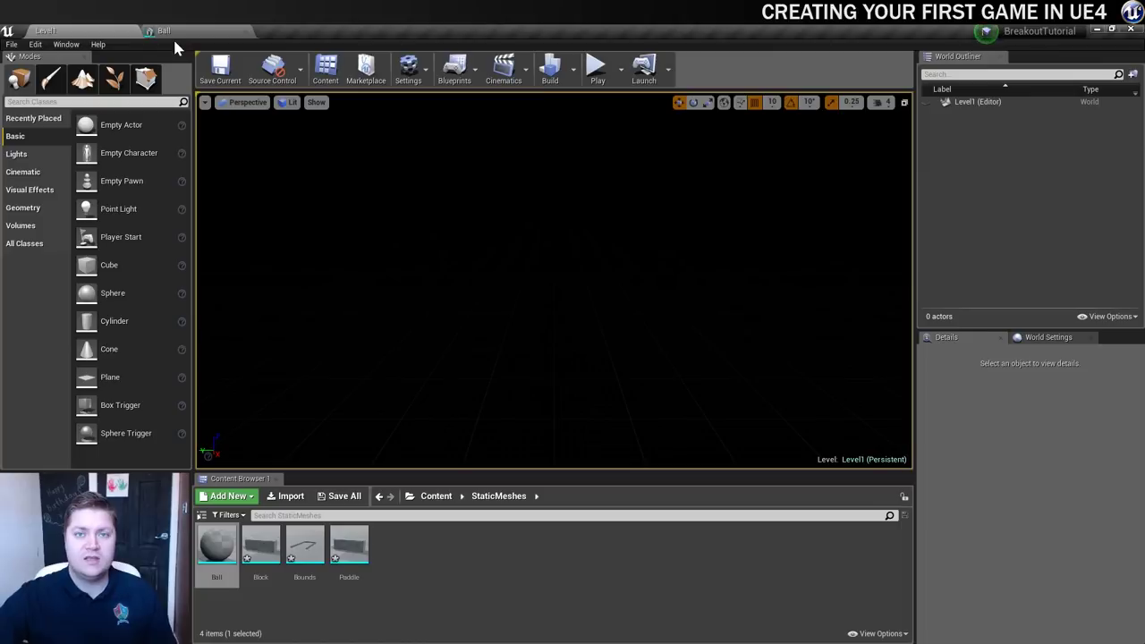
- Open the Block mesh from the StaticMeshes folder, display its simple collision and save the mesh
{"action": "left_click", "coordinate": [45, 30]}
{"action": "double_click", "coordinate": [260, 544]}
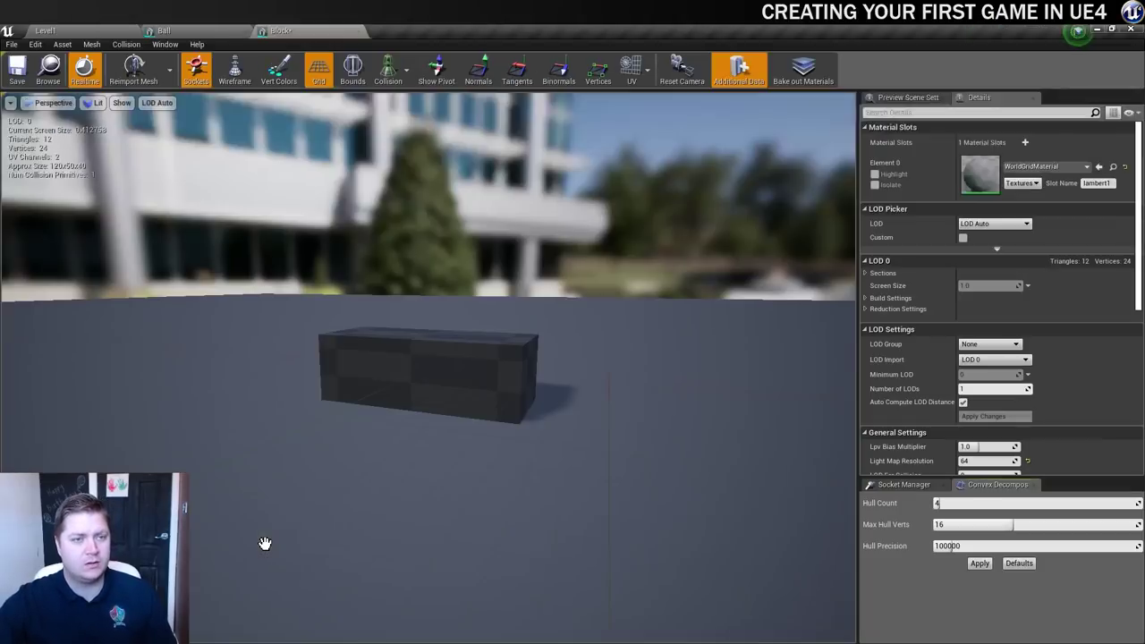
{"action": "left_click", "coordinate": [389, 70]}
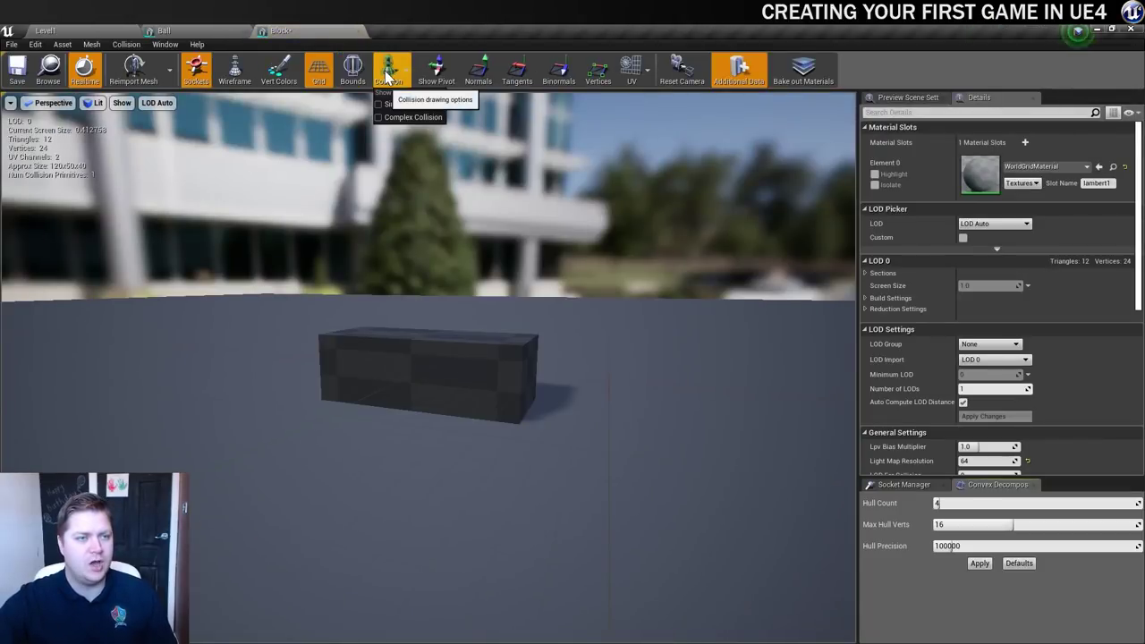
{"action": "left_click", "coordinate": [417, 109]}
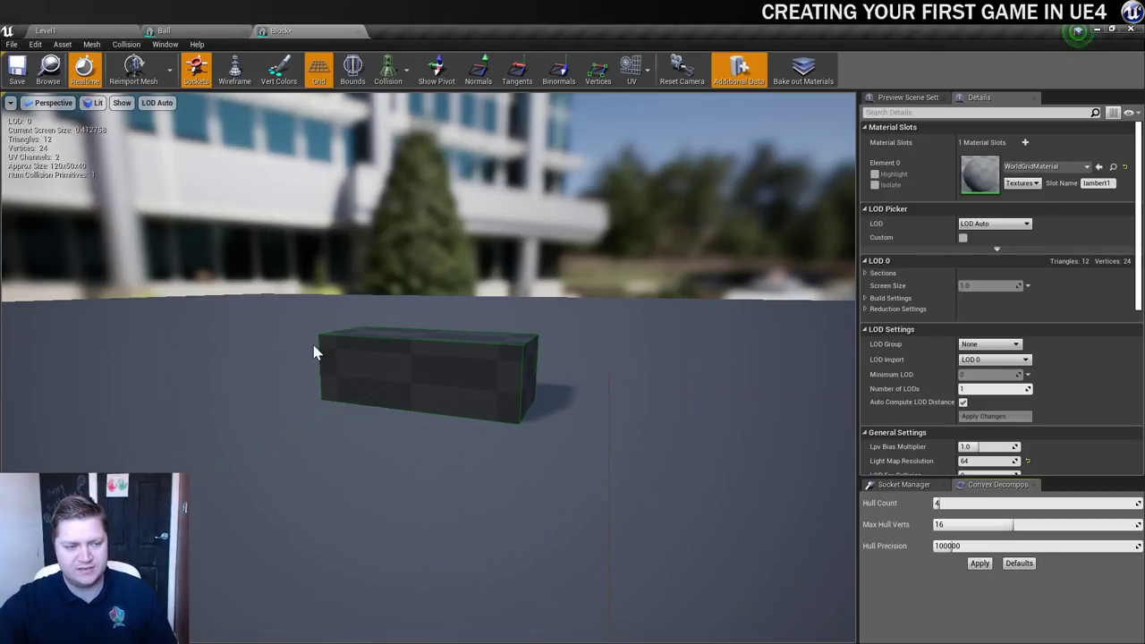
{"action": "left_click", "coordinate": [15, 68]}
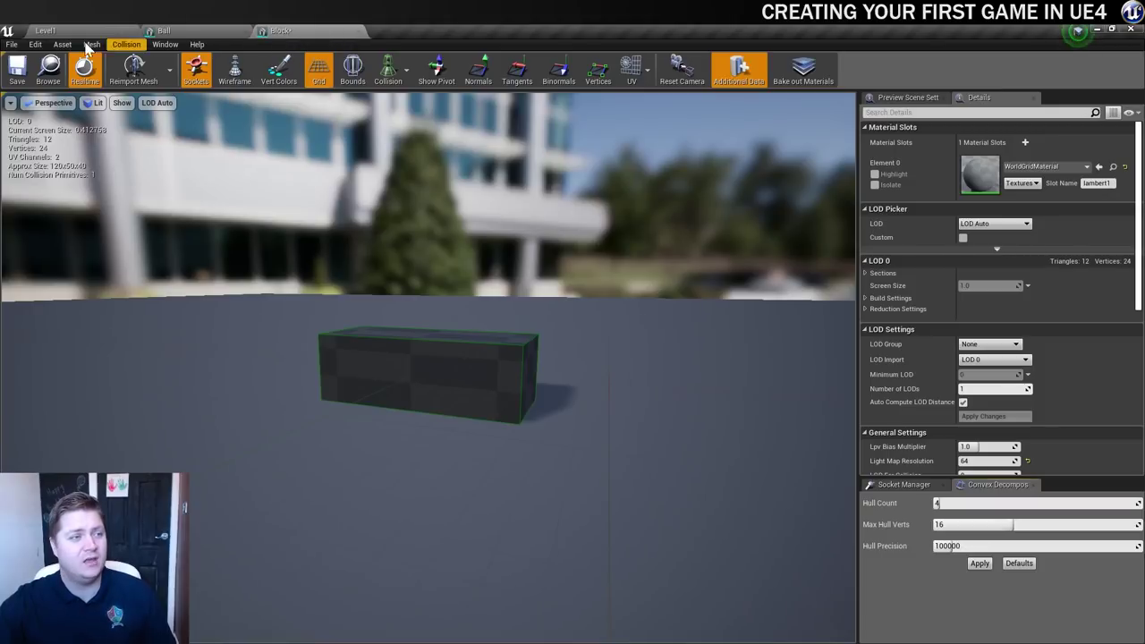
{"action": "left_click", "coordinate": [17, 68]}
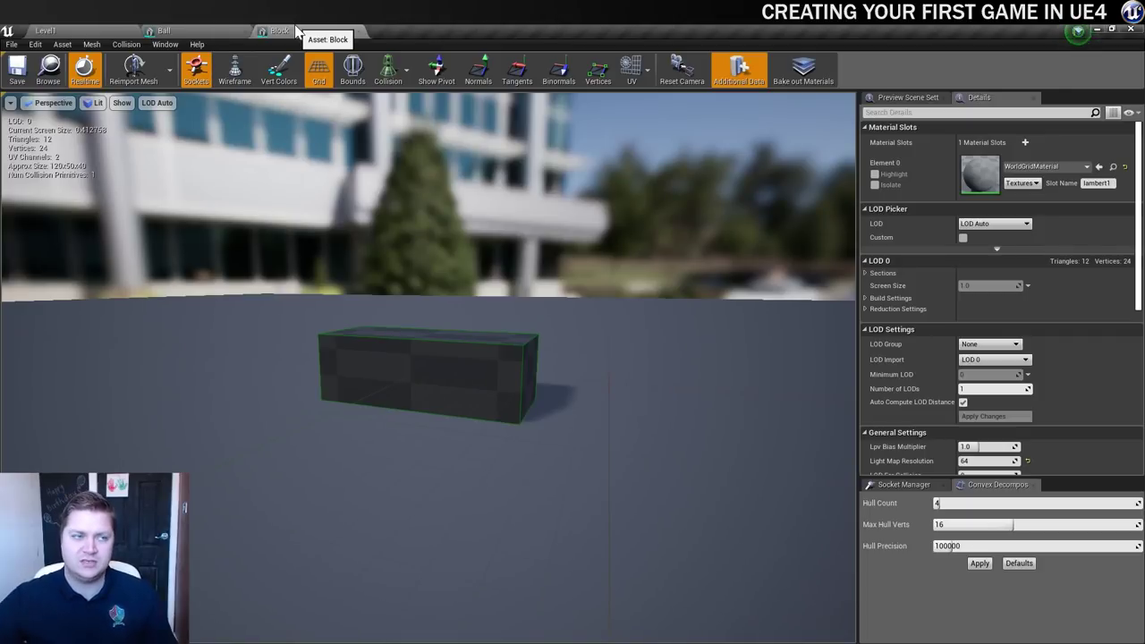
- Open the Bounds mesh, display its simple collision to check the walls and inner corners, and save the mesh
{"action": "left_click", "coordinate": [44, 31]}
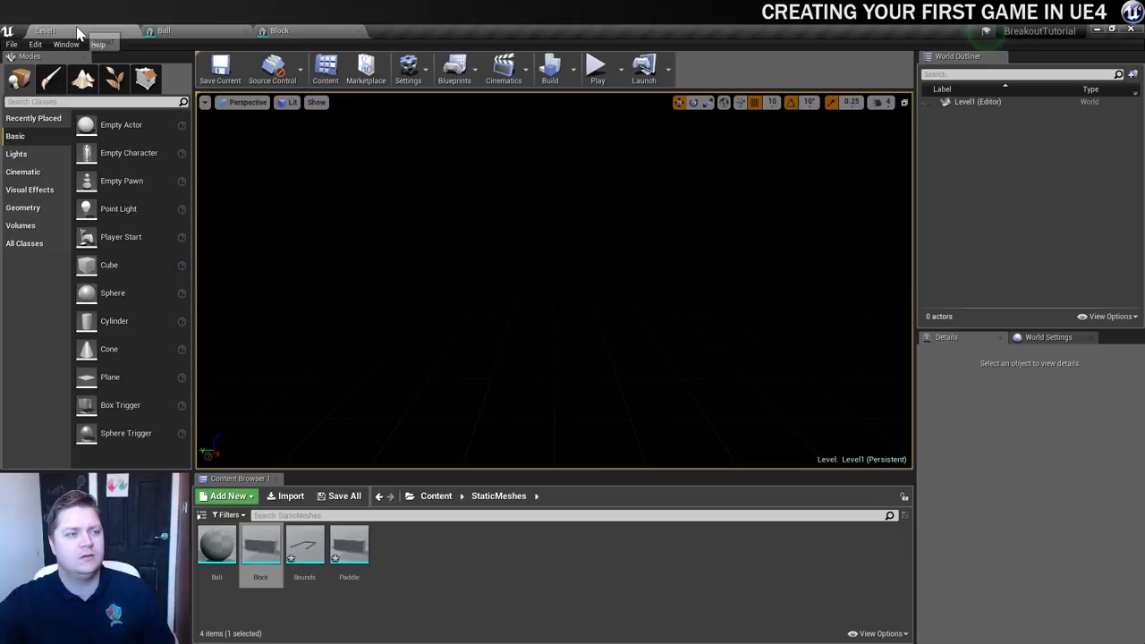
{"action": "double_click", "coordinate": [309, 545]}
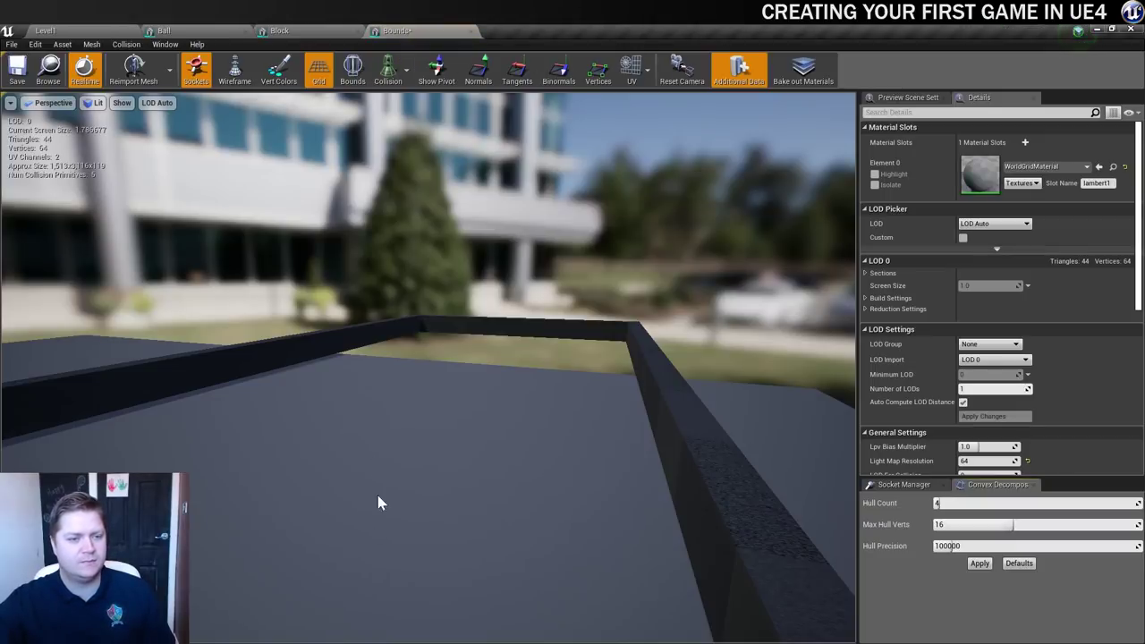
{"action": "left_click_drag", "start_coordinate": [357, 351], "coordinate": [356, 247]}
{"action": "left_click", "coordinate": [387, 70]}
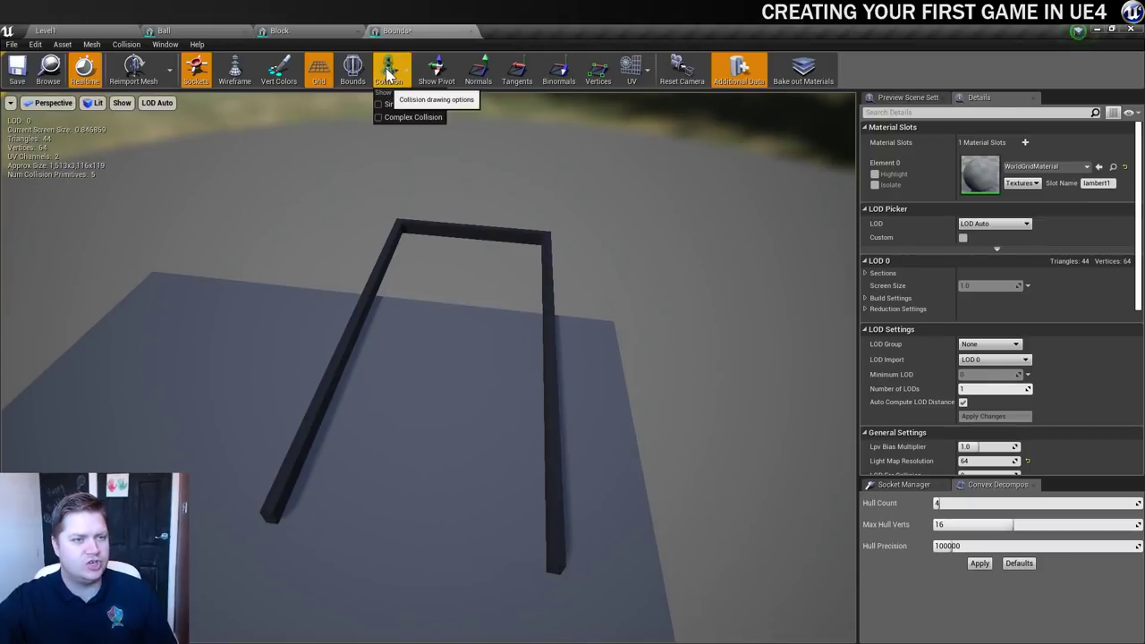
{"action": "left_click", "coordinate": [400, 108]}
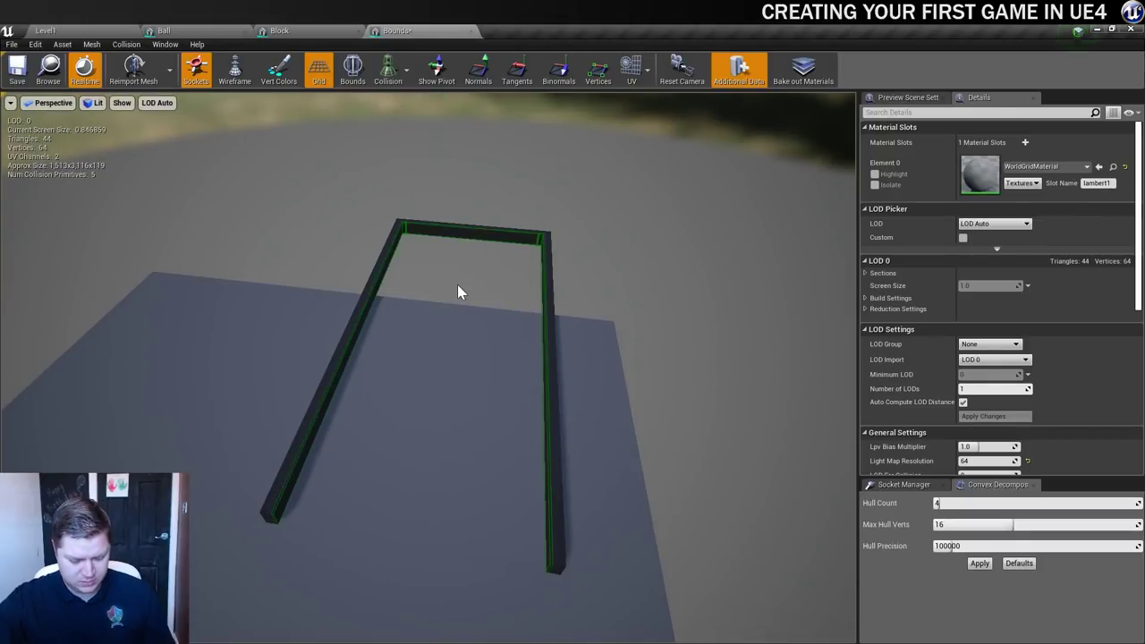
{"action": "left_click_drag", "start_coordinate": [457, 285], "coordinate": [457, 376]}
{"action": "mouse_move", "coordinate": [348, 329]}
{"action": "left_mouse_down"}
{"action": "mouse_move", "coordinate": [348, 304]}
{"action": "mouse_move", "coordinate": [348, 340]}
{"action": "mouse_move", "coordinate": [348, 329]}
{"action": "left_mouse_up"}
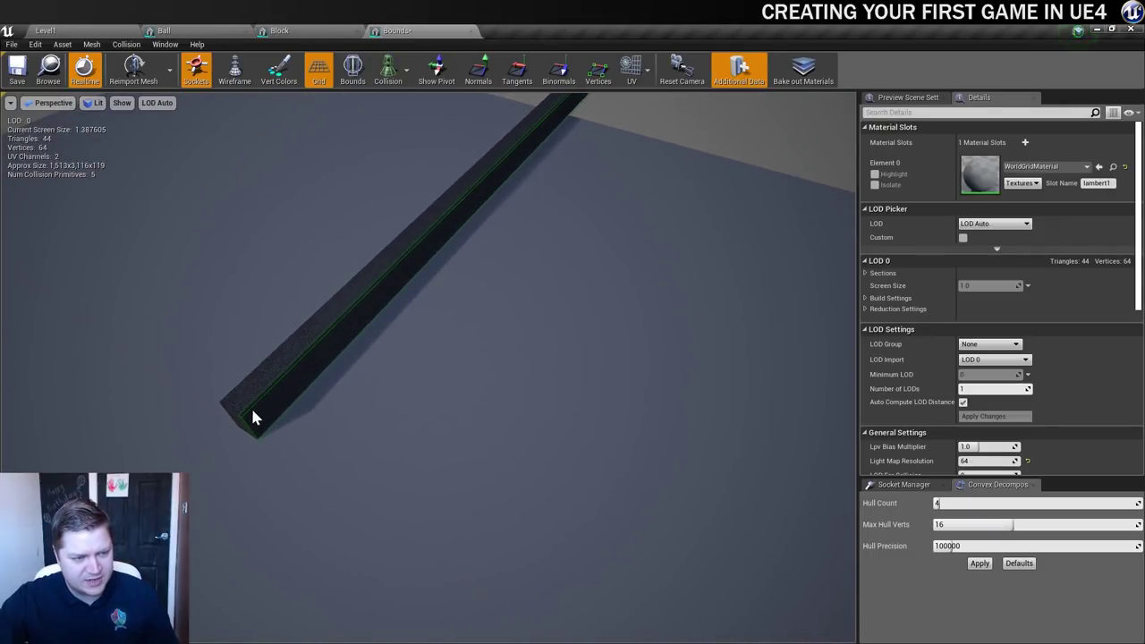
{"action": "left_click_drag", "start_coordinate": [316, 378], "coordinate": [312, 413]}
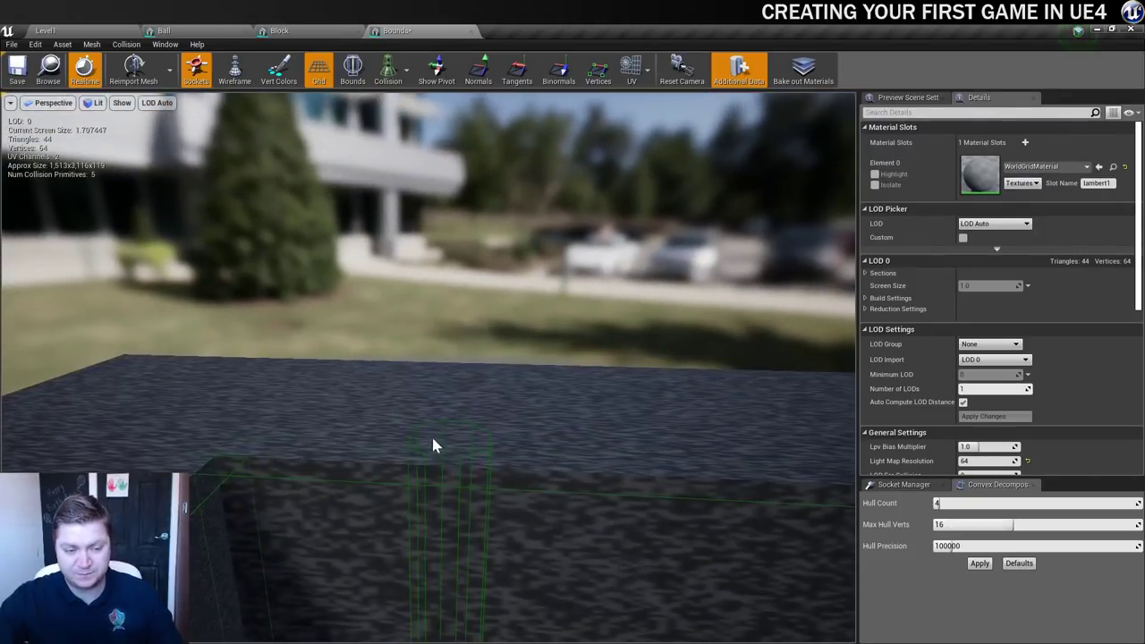
{"action": "left_click_drag", "start_coordinate": [474, 465], "coordinate": [492, 453]}
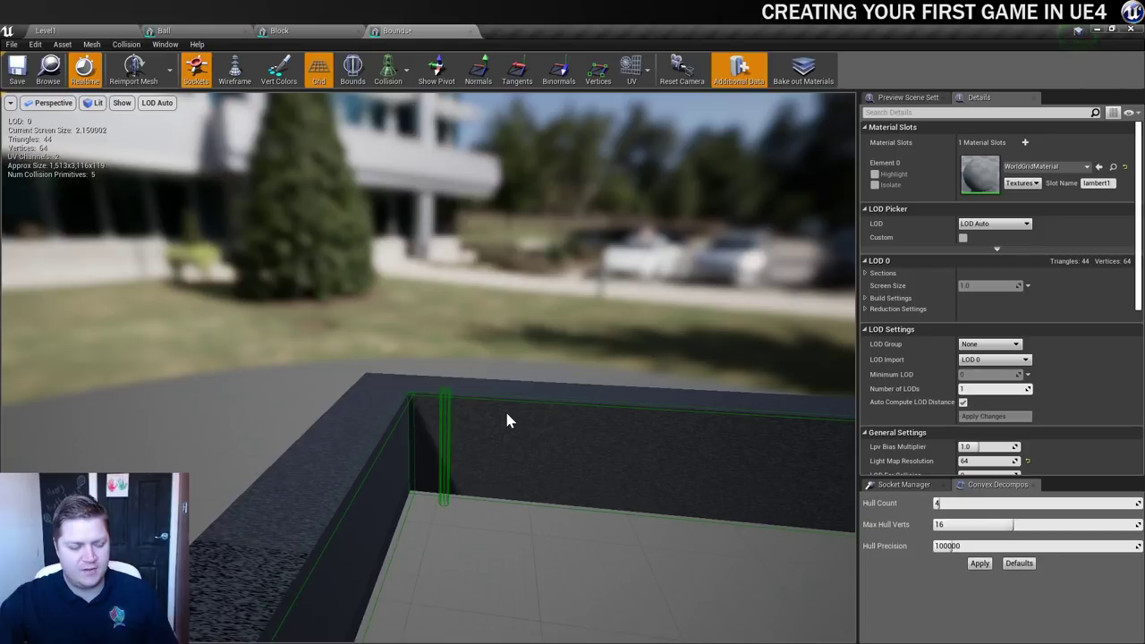
{"action": "mouse_move", "coordinate": [526, 412]}
{"action": "left_mouse_down"}
{"action": "mouse_move", "coordinate": [526, 447]}
{"action": "mouse_move", "coordinate": [526, 412]}
{"action": "left_mouse_up"}
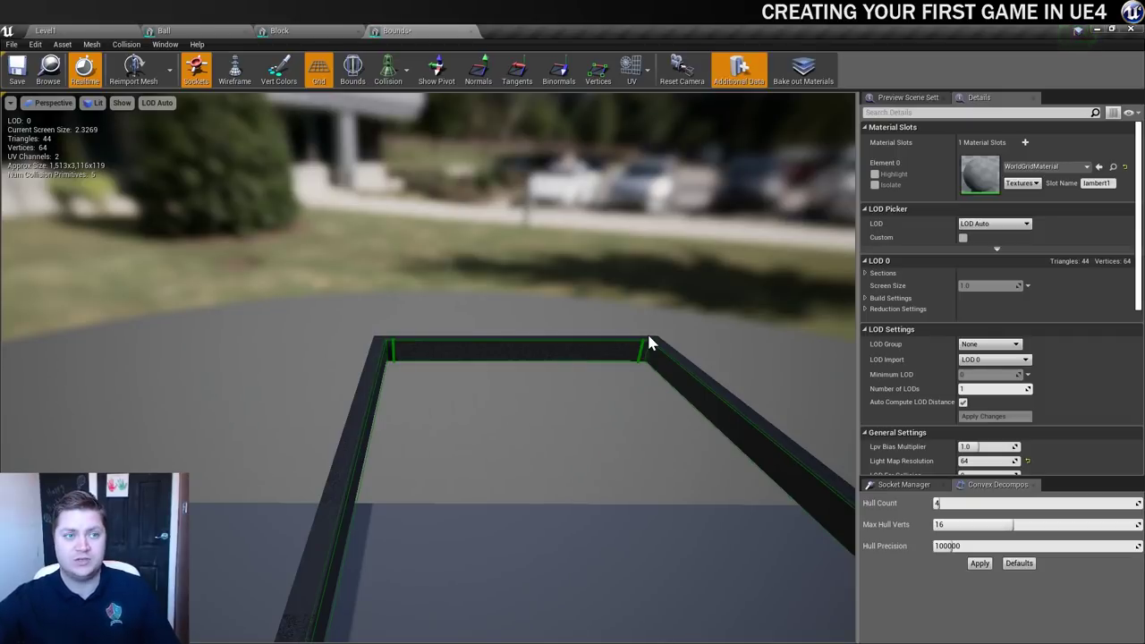
- Open the Paddle mesh from the StaticMeshes folder, display its simple collision and save the mesh
{"action": "left_click", "coordinate": [85, 31]}
{"action": "double_click", "coordinate": [348, 549]}
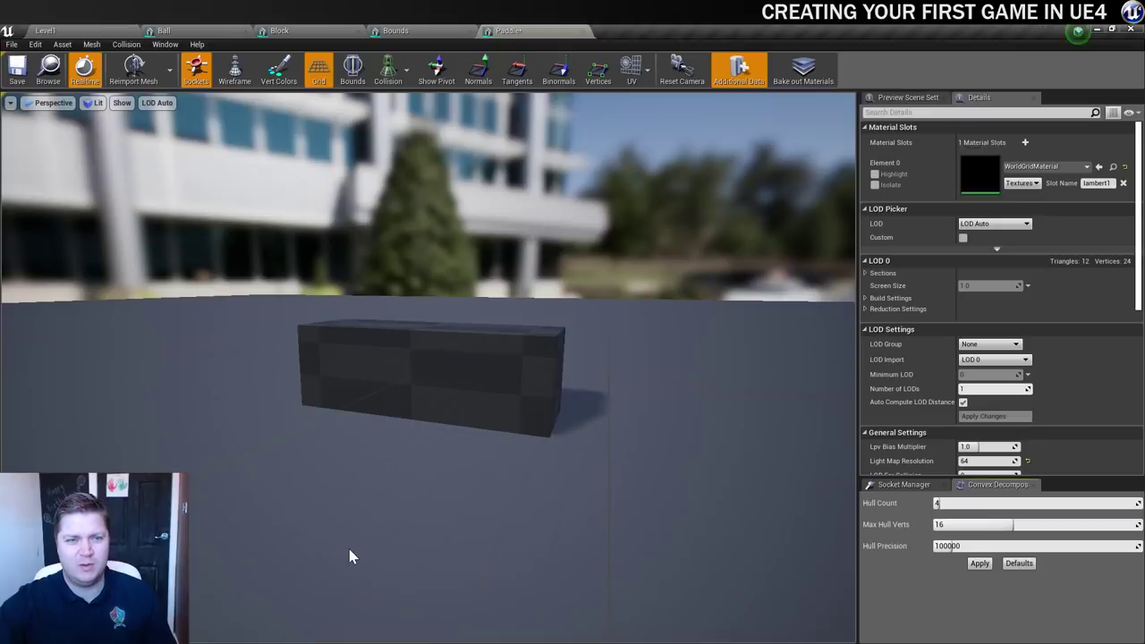
{"action": "left_click", "coordinate": [389, 68]}
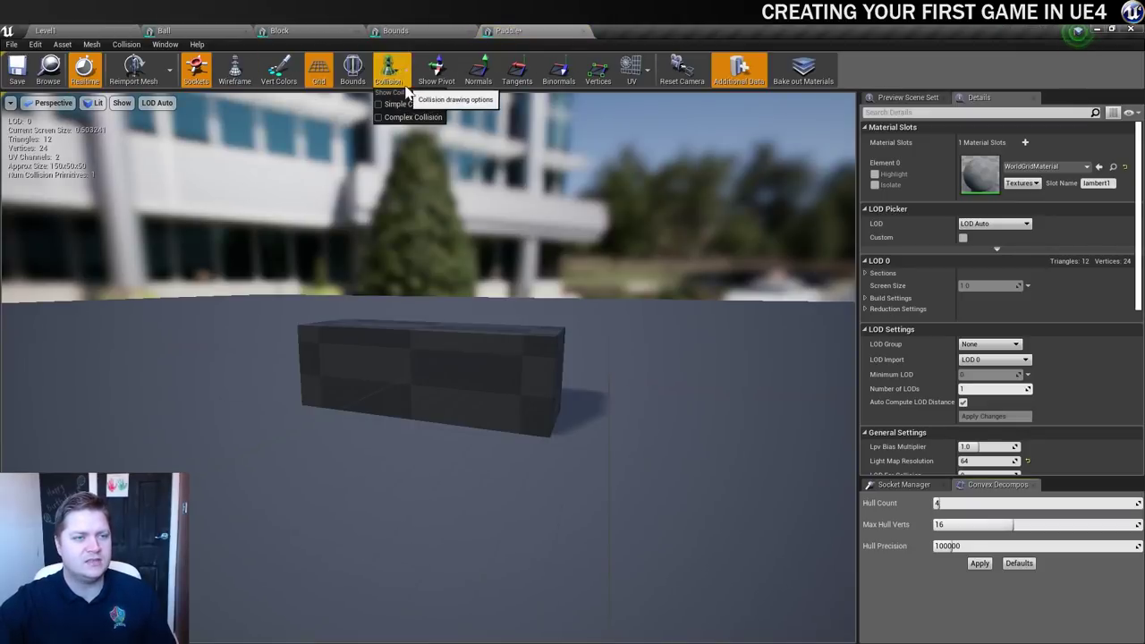
{"action": "left_click", "coordinate": [409, 104]}
{"action": "left_click_drag", "start_coordinate": [549, 334], "coordinate": [554, 331]}
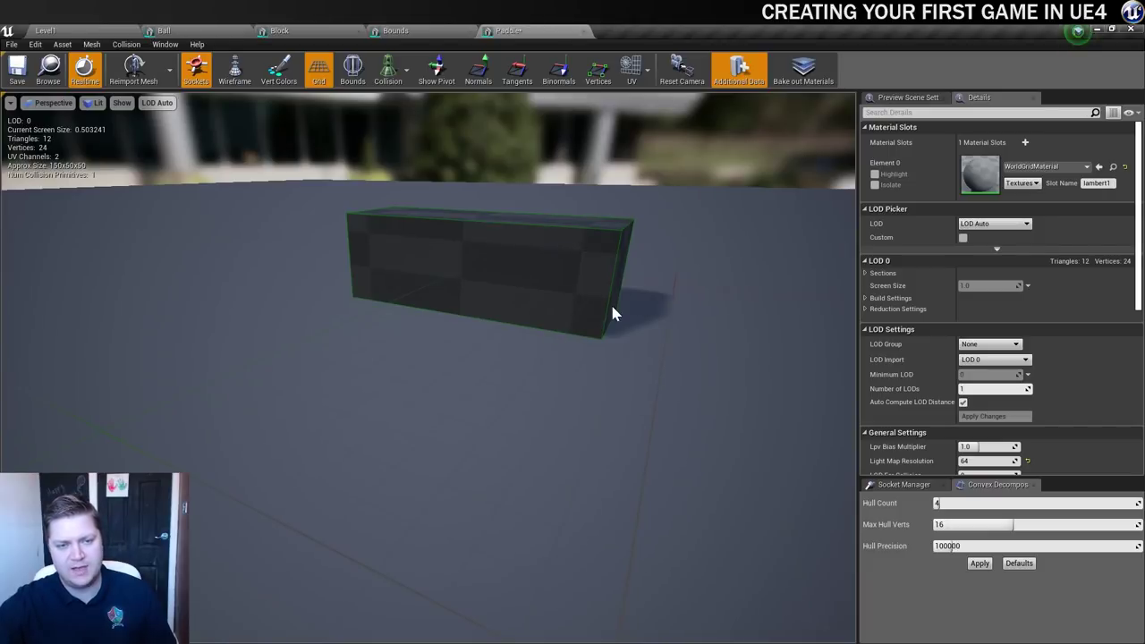
{"action": "left_click", "coordinate": [17, 68]}
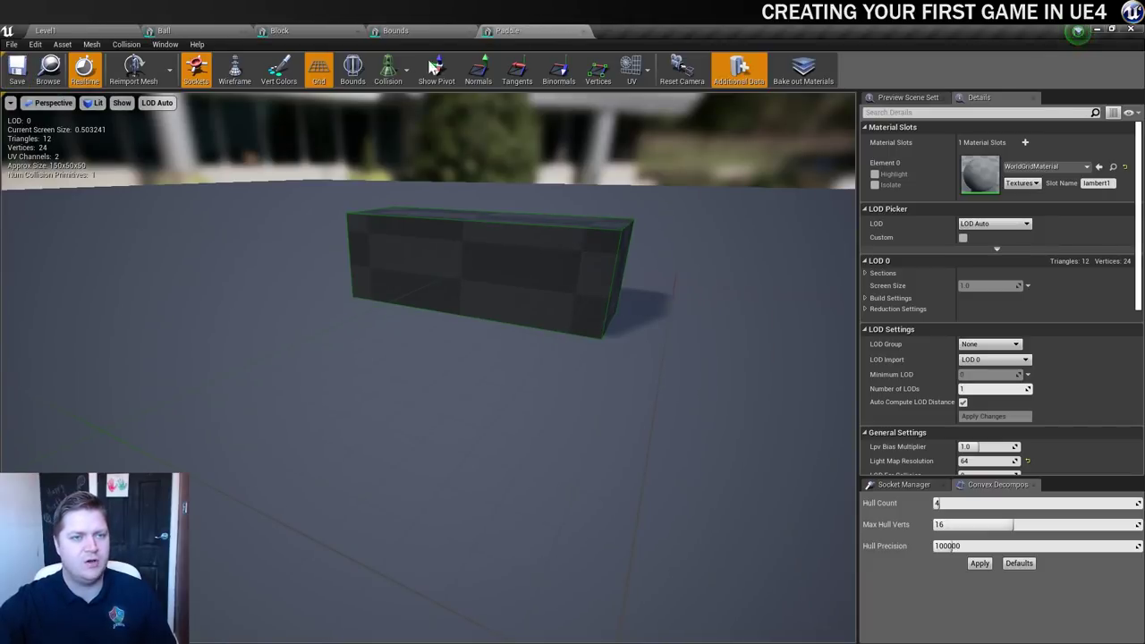
- Close the Paddle, Bounds, Block and Ball mesh editors to return to Level1
{"action": "left_click", "coordinate": [579, 31]}
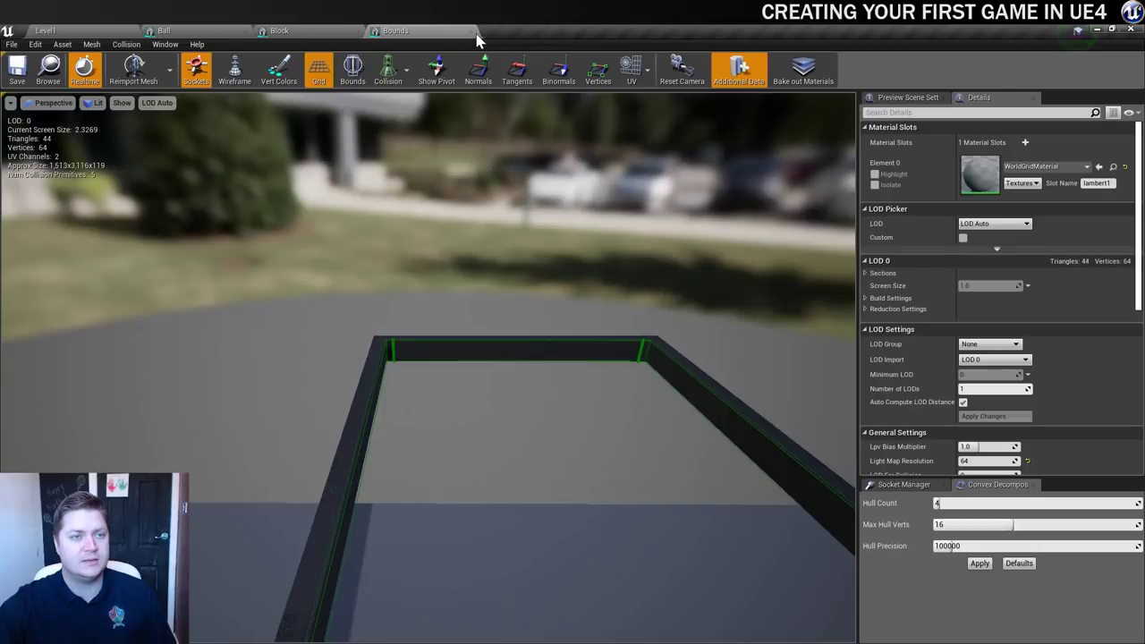
{"action": "left_click", "coordinate": [472, 32]}
{"action": "left_click", "coordinate": [359, 32]}
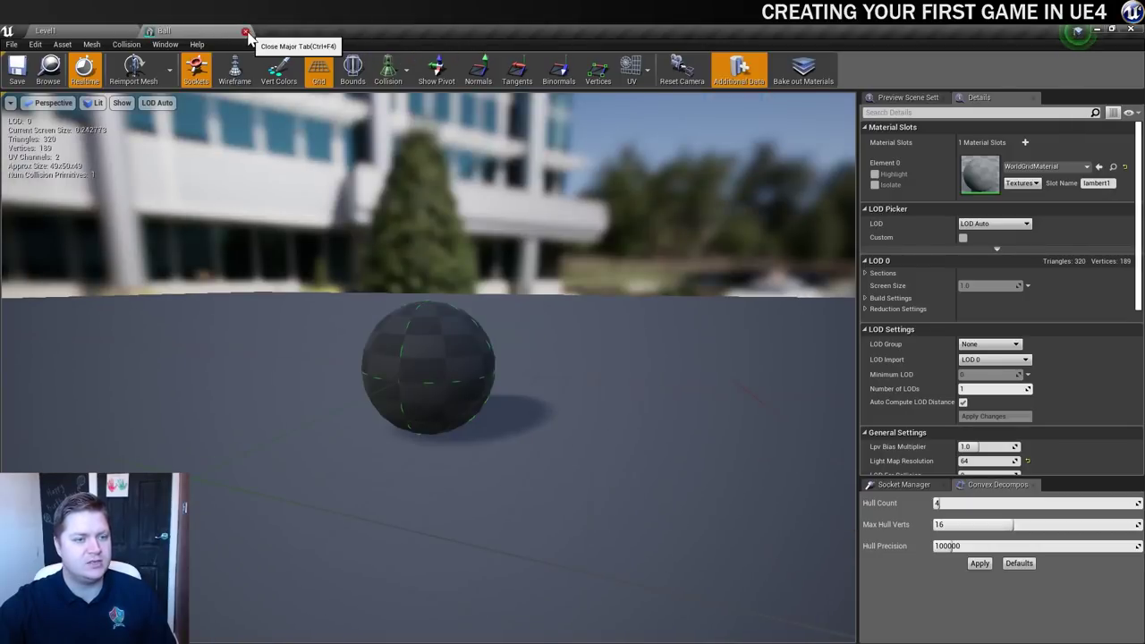
{"action": "left_click", "coordinate": [246, 33]}
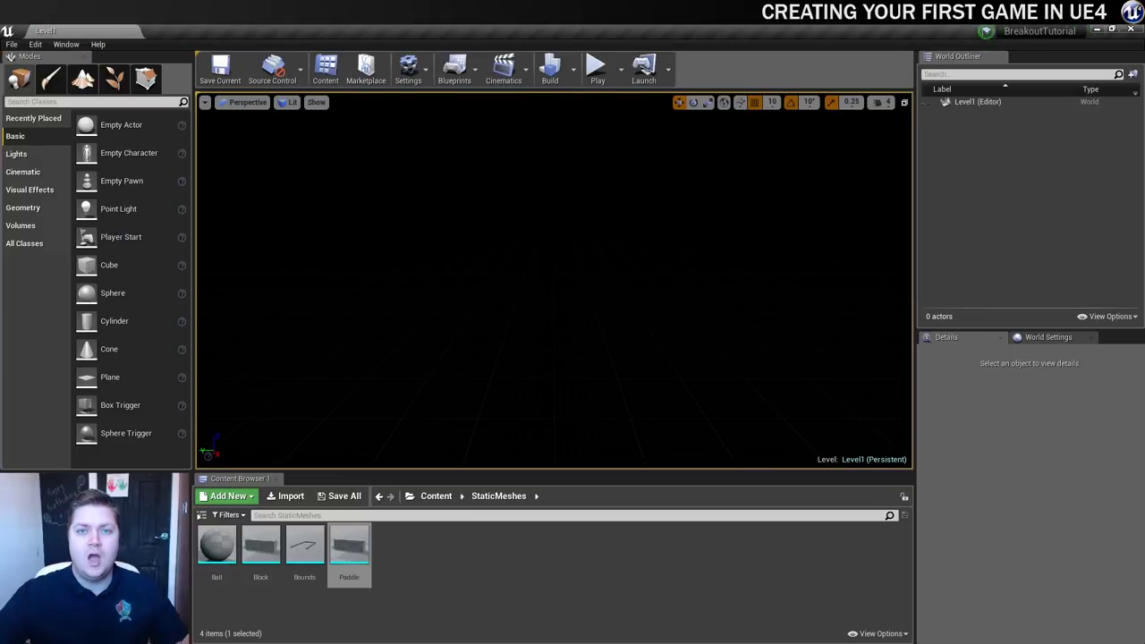